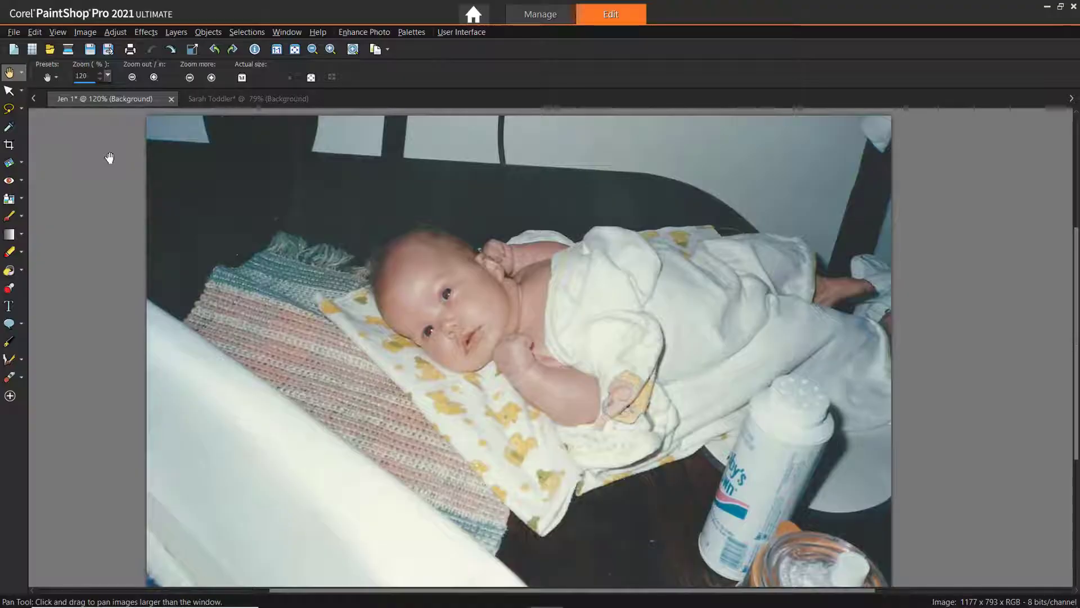
Select the Red Eye Tool from the Tools toolbar for click-to-remove correction
left_click(12, 185)
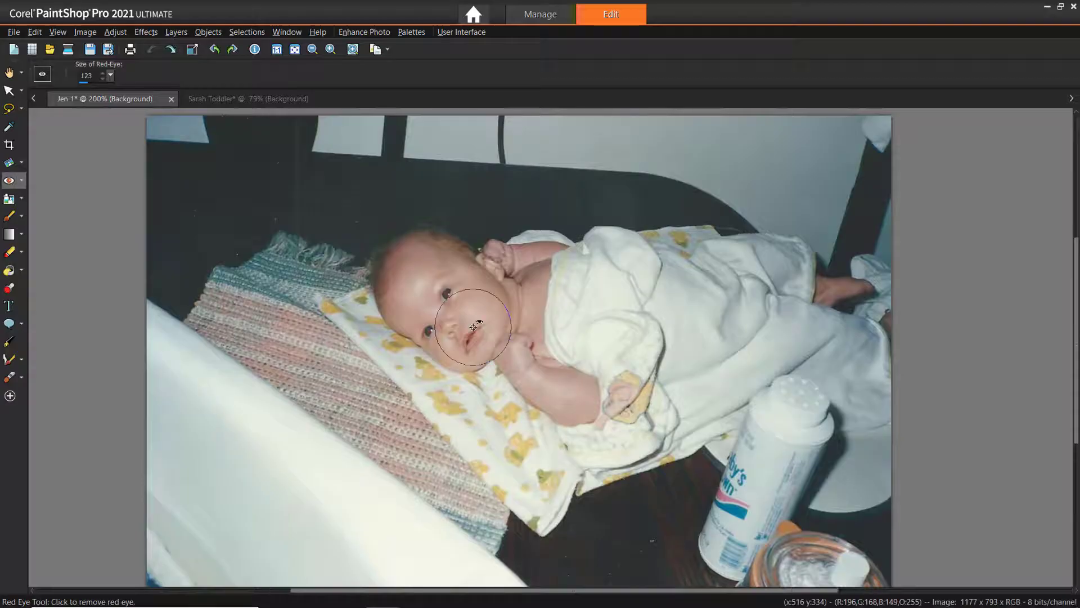
Zoom in on the baby's eyes and set the Red Eye Tool size to 11
scroll(446, 321, "up", 4)
left_click(111, 77)
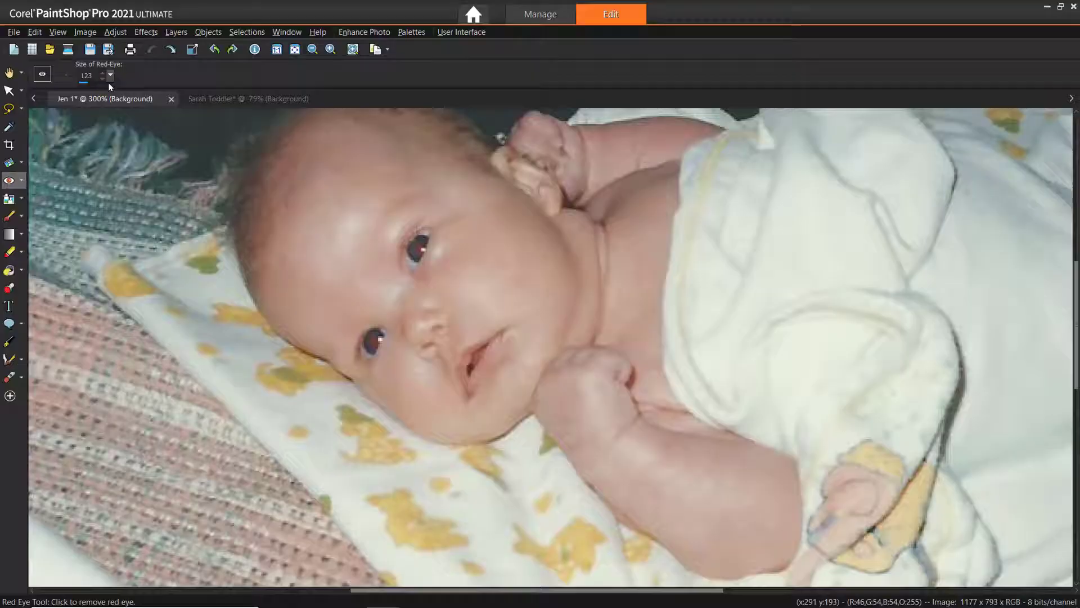
left_click_drag(110, 79, 102, 84)
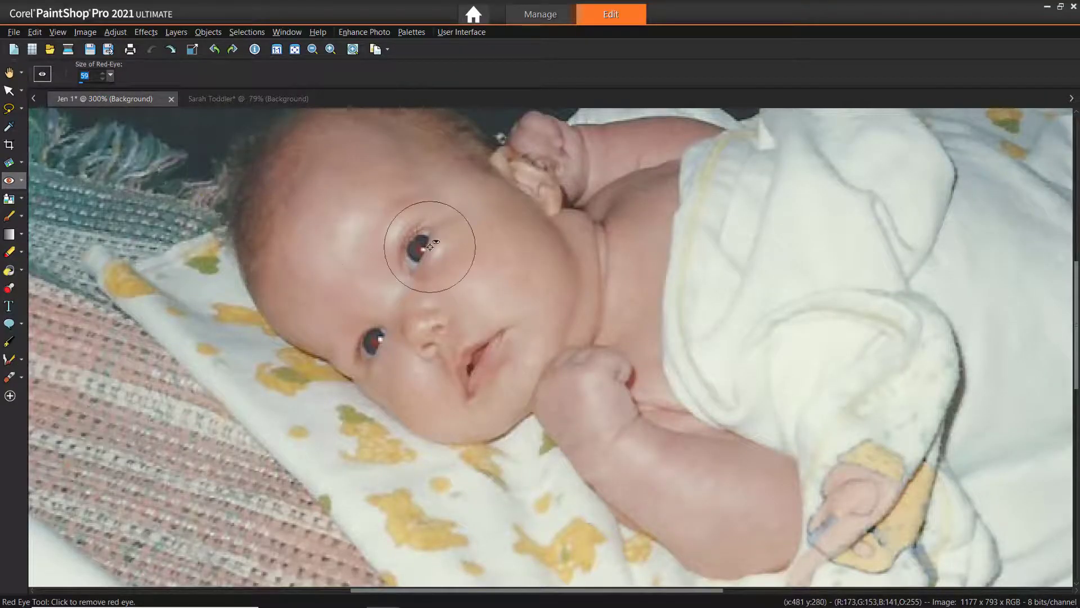
left_click_drag(109, 78, 103, 77)
type("11")
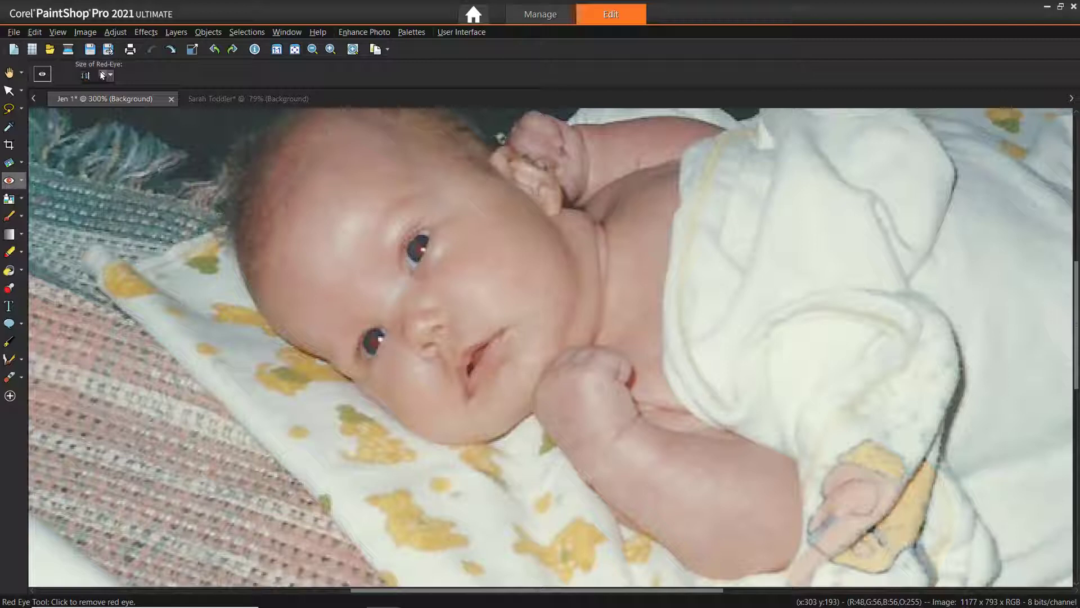
scroll(418, 248, "up", 5)
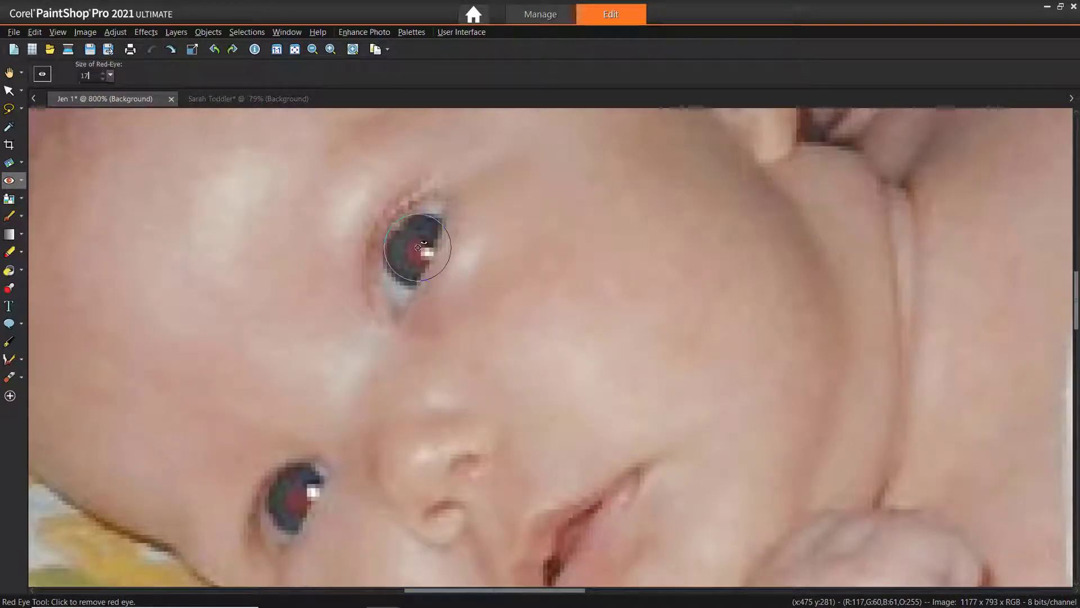
Click the upper and lower red pupils to darken each one
left_click(418, 247)
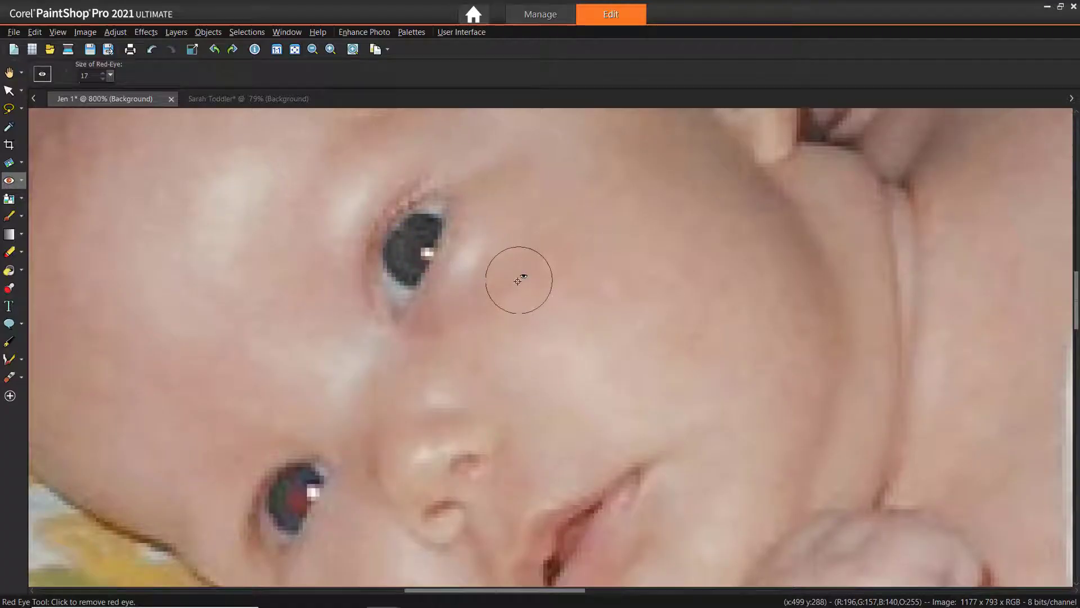
scroll(300, 499, "down", 3)
scroll(302, 497, "up", 3)
scroll(301, 497, "down", 3)
scroll(302, 498, "up", 3)
scroll(301, 498, "down", 3)
scroll(302, 497, "up", 3)
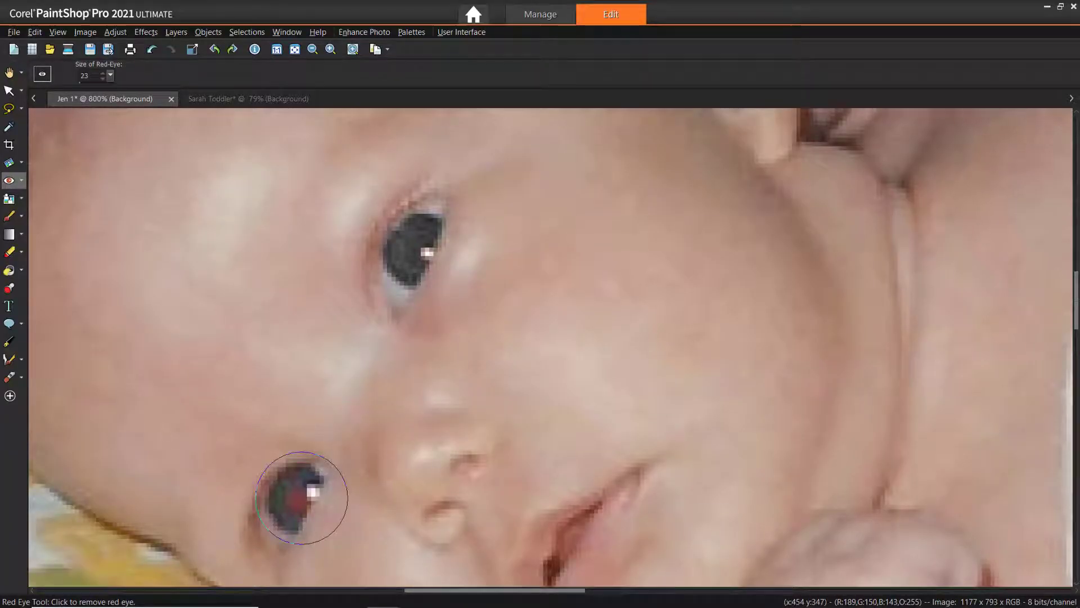
scroll(302, 497, "down", 3)
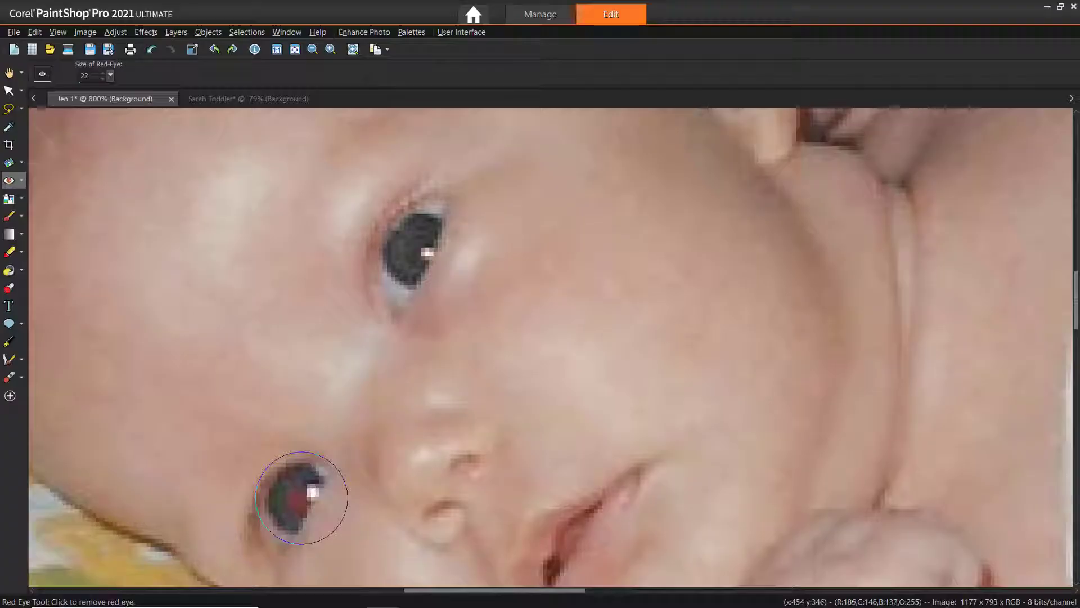
scroll(302, 497, "up", 3)
left_click(302, 497)
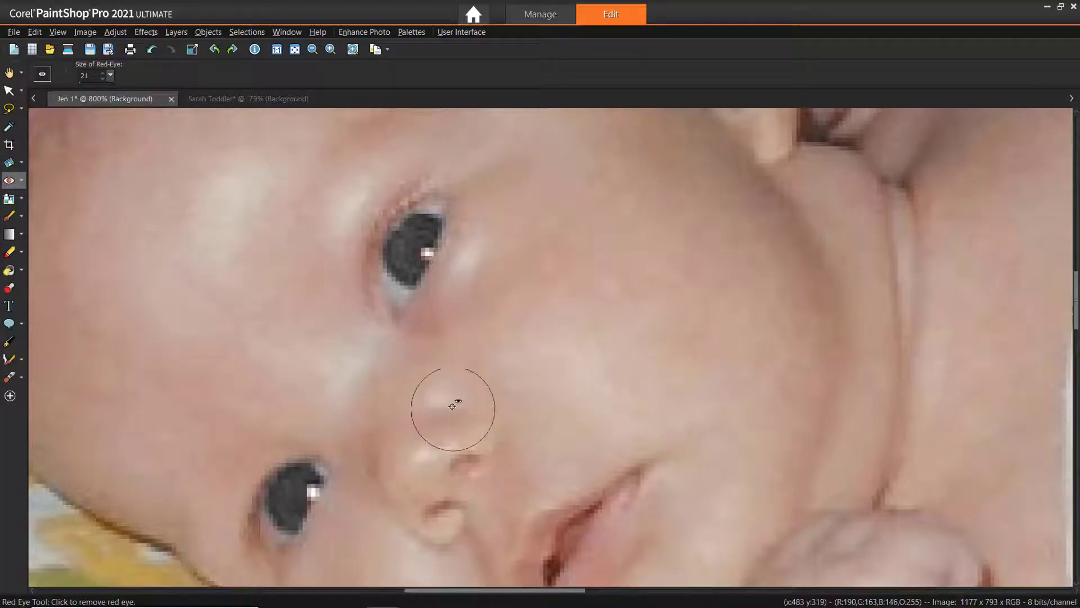
scroll(461, 439, "down", 4)
scroll(449, 400, "down", 2)
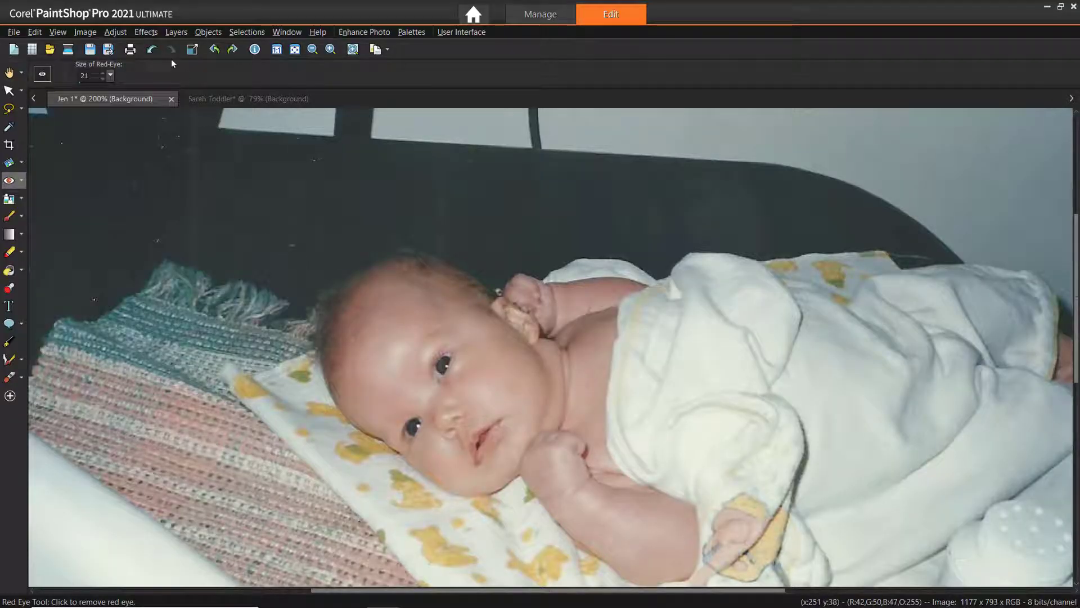
Undo the quick red-eye fix and open Adjust > Red Eye Removal
left_click(150, 51)
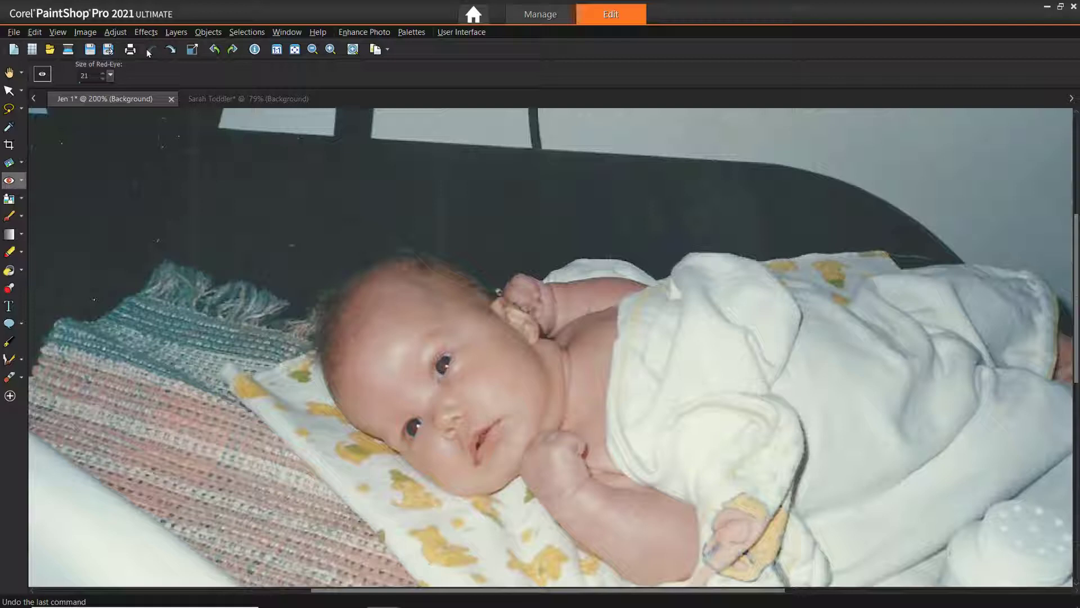
left_click(116, 32)
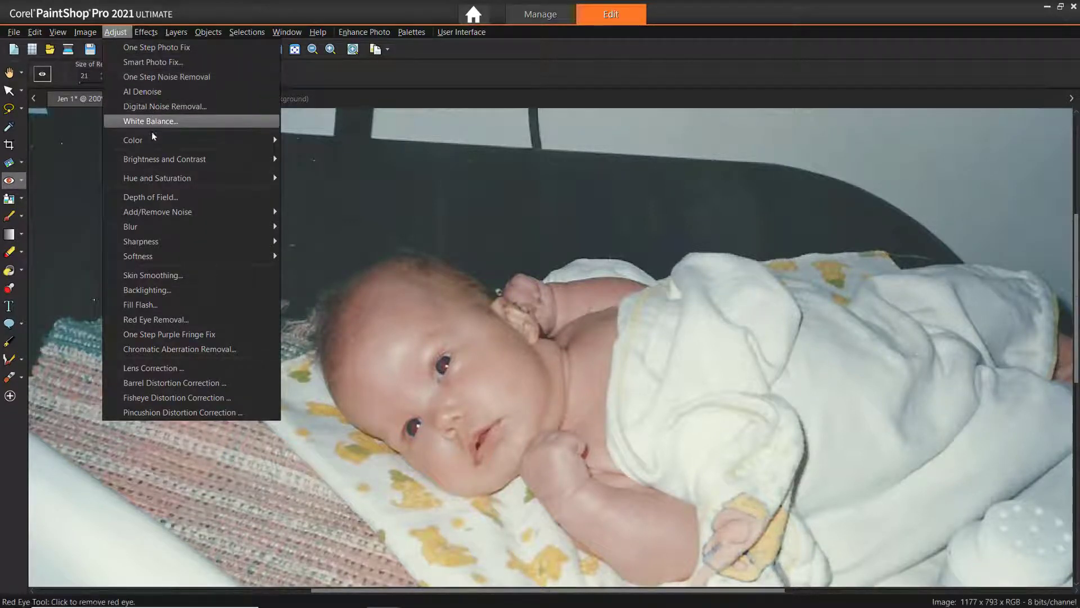
left_click(175, 319)
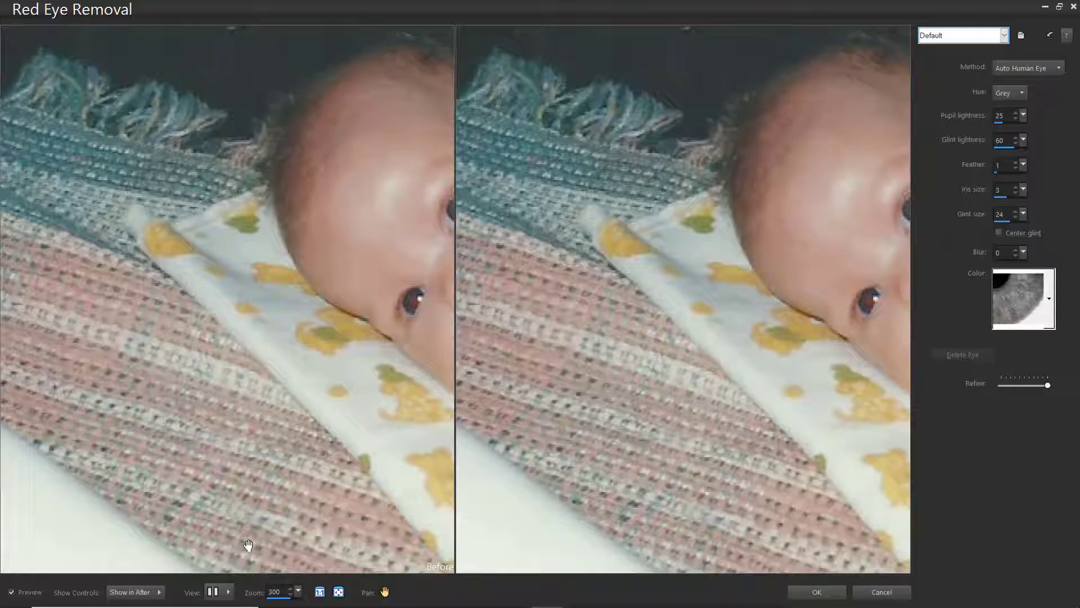
Zoom the previews to 661% and pan them onto the baby's eyes
left_click(230, 593)
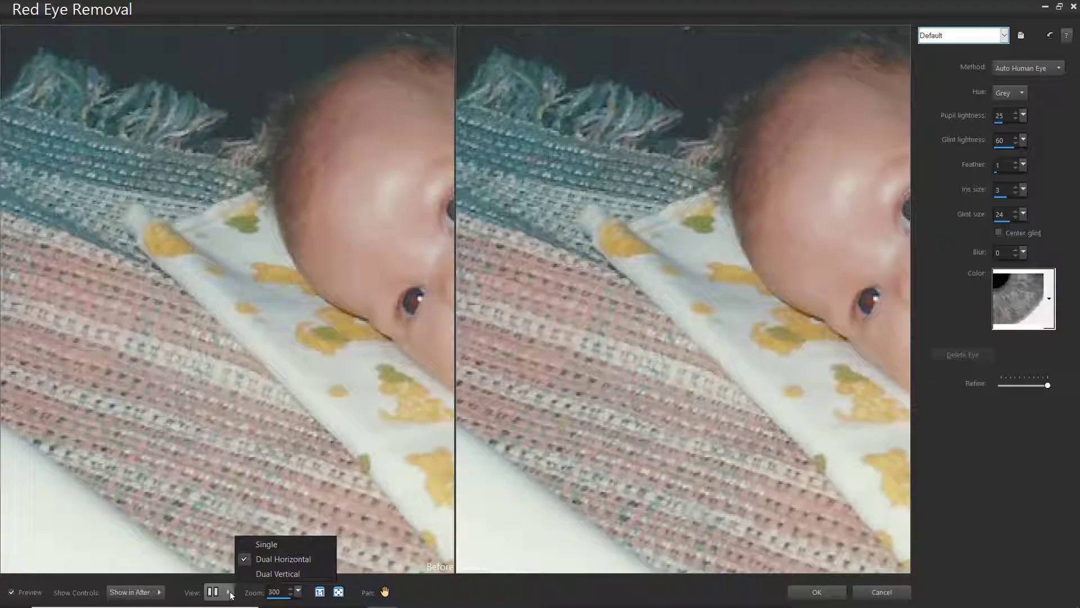
left_click(229, 593)
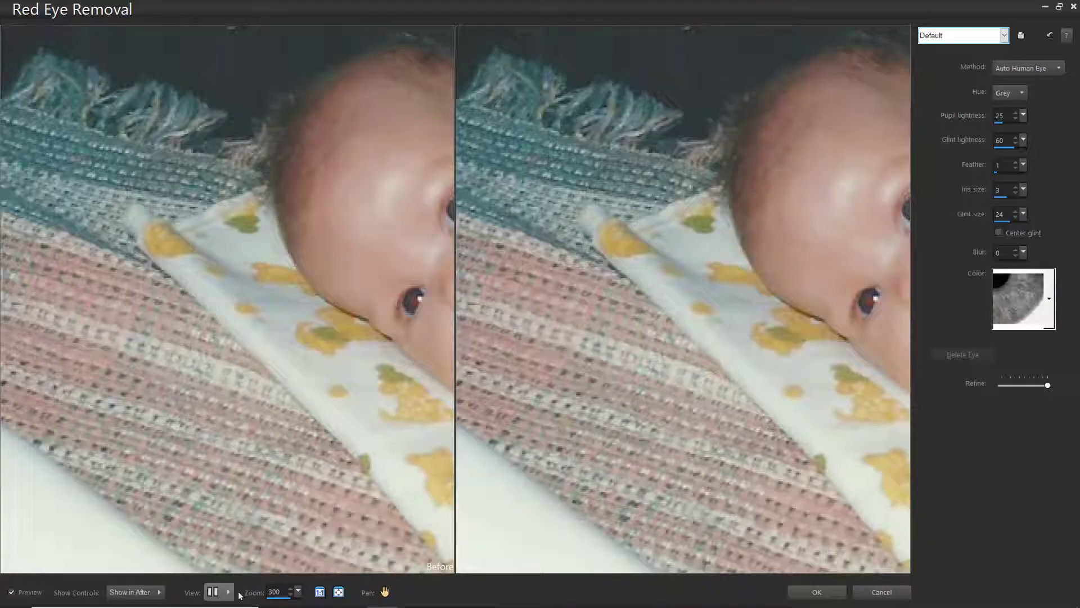
left_click_drag(299, 596, 307, 600)
left_click_drag(387, 590, 448, 519)
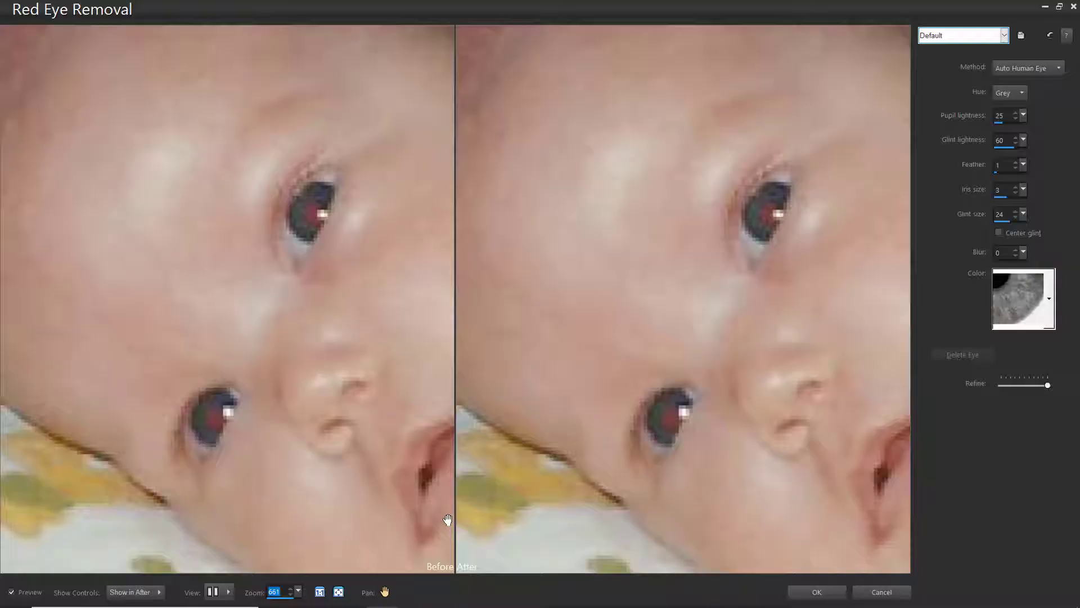
Keep the Auto Human Eye method, set Hue to Blue, and choose grey-blue iris colour 2
left_click(1054, 69)
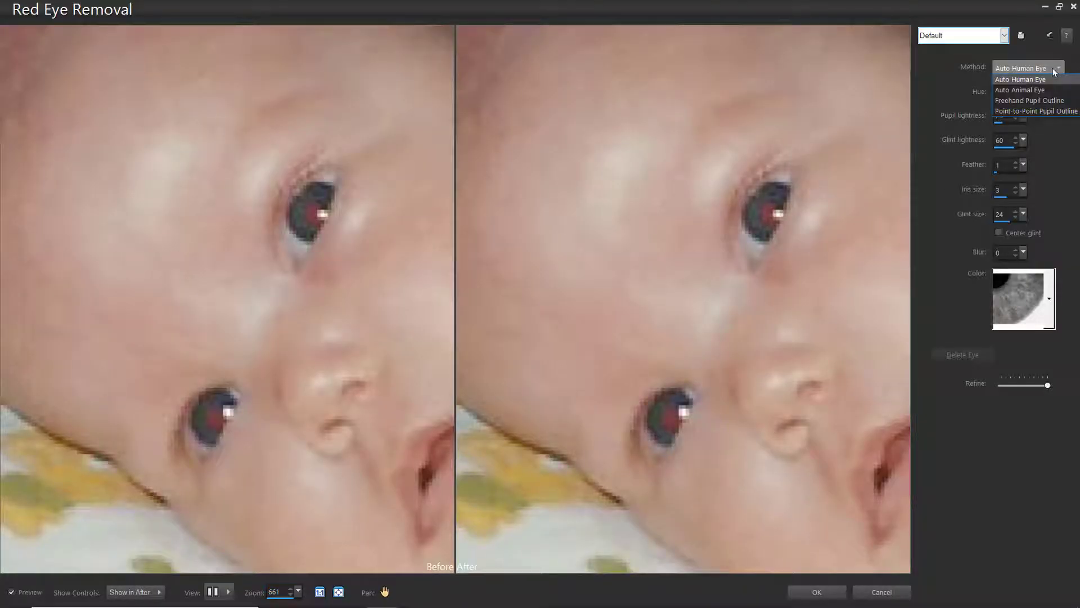
left_click(1049, 80)
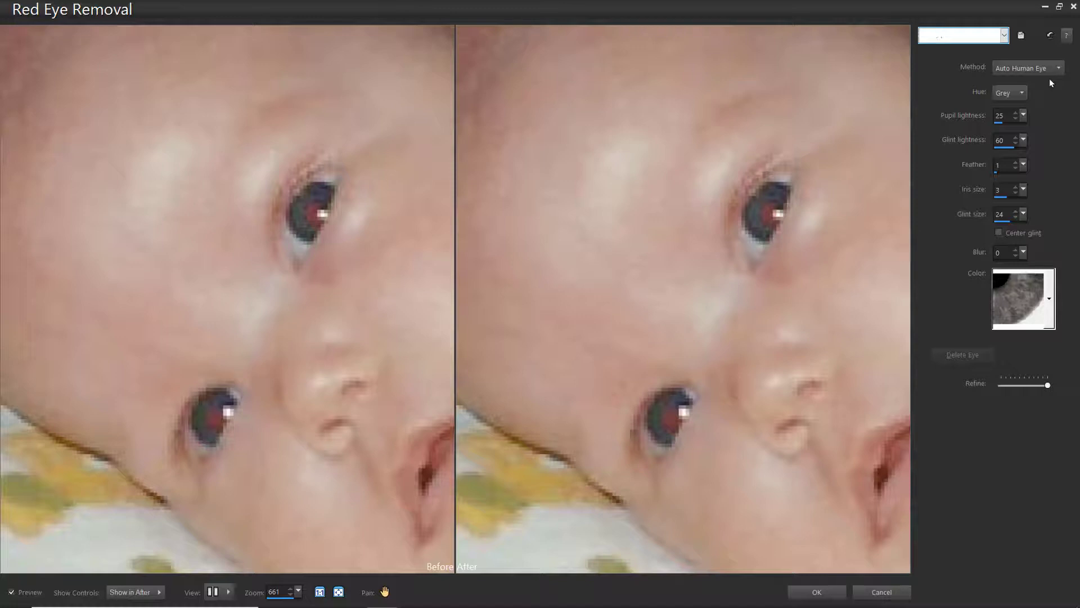
left_click(1025, 93)
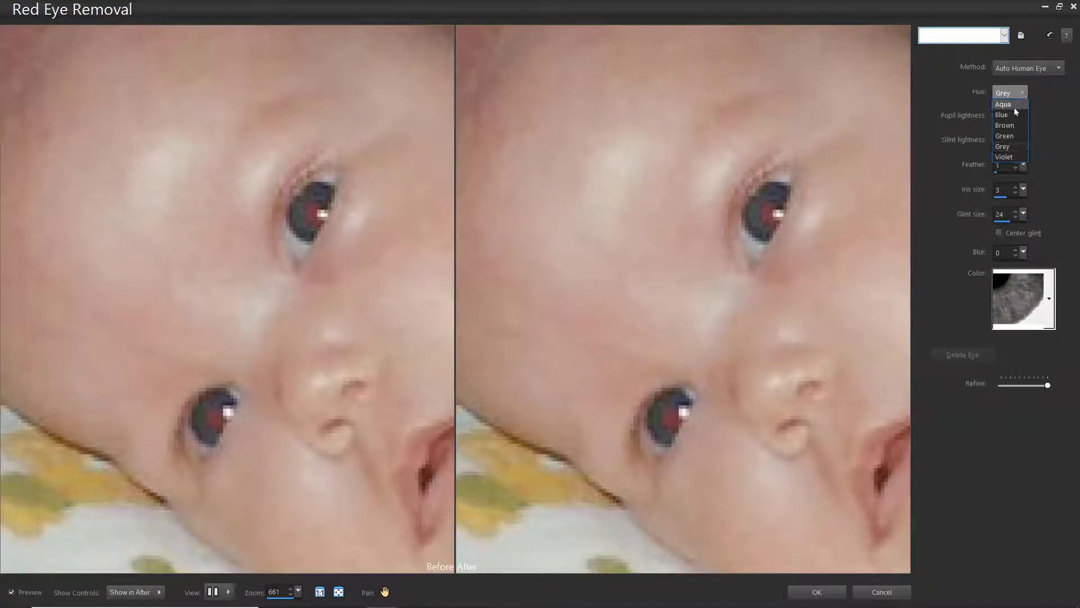
left_click(1016, 115)
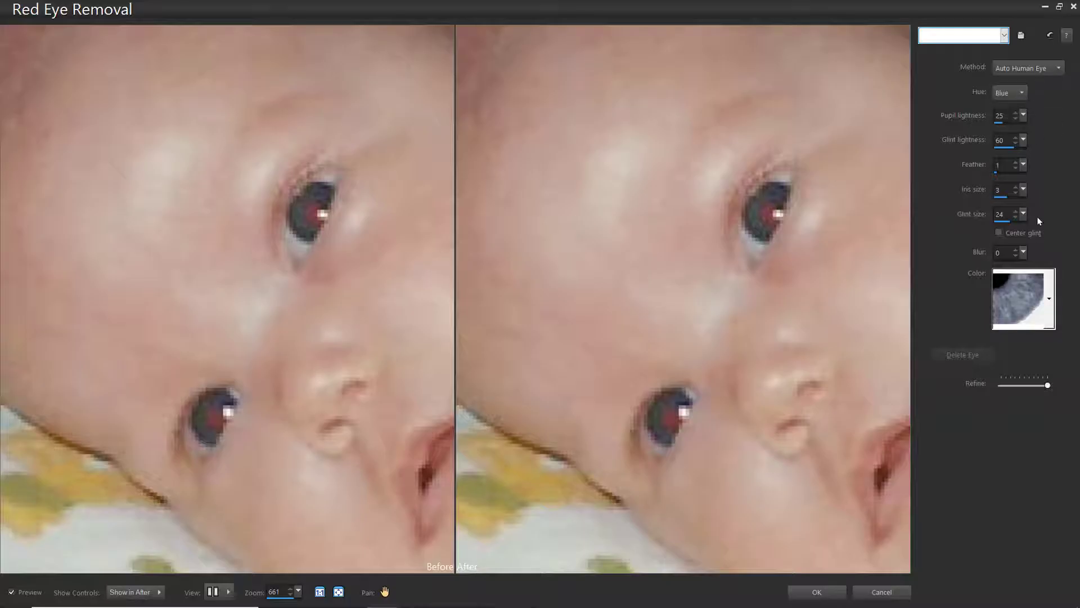
left_click(1049, 285)
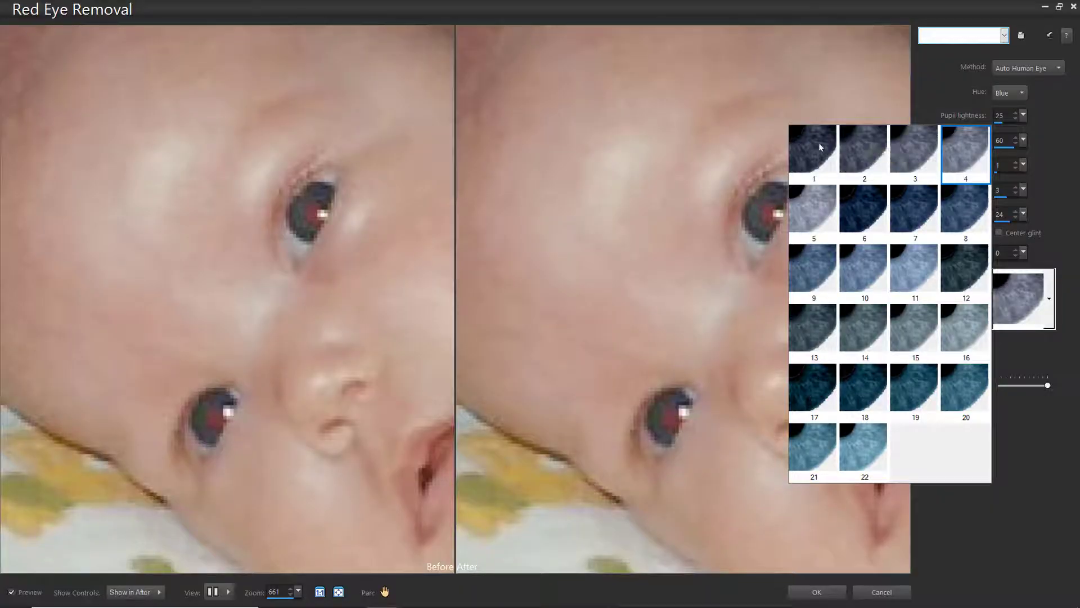
left_click(871, 149)
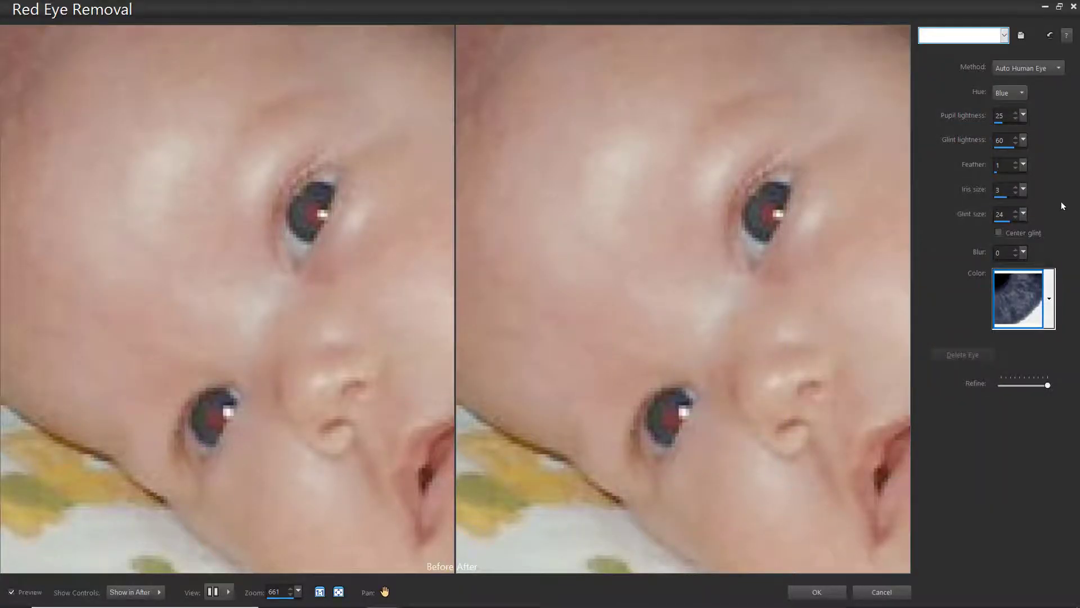
Mark the upper eye for correction in the After pane, redoing the mark once
left_click(769, 214)
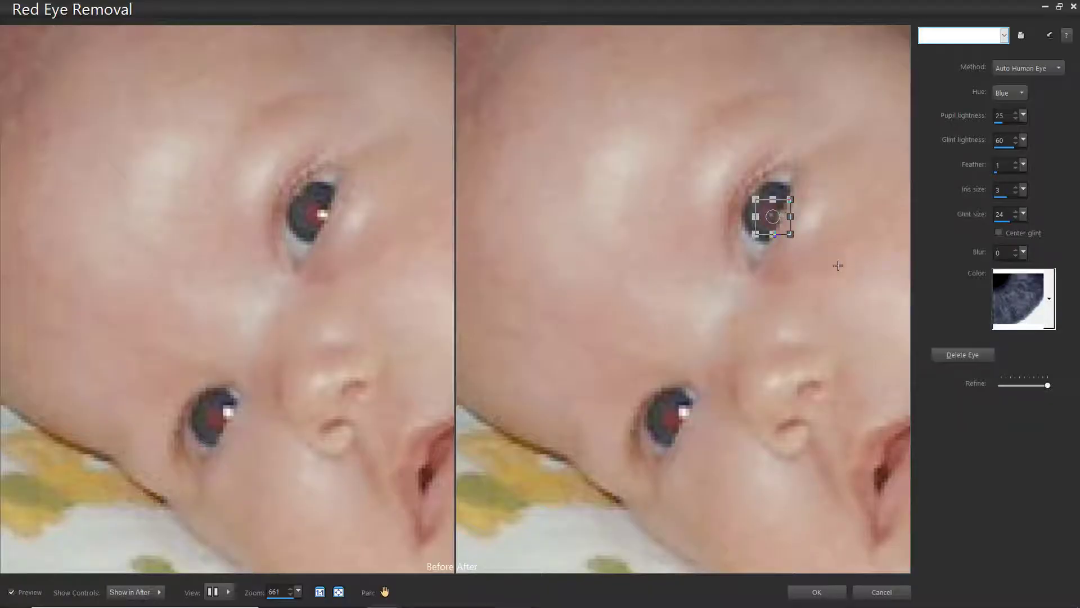
left_click(942, 350)
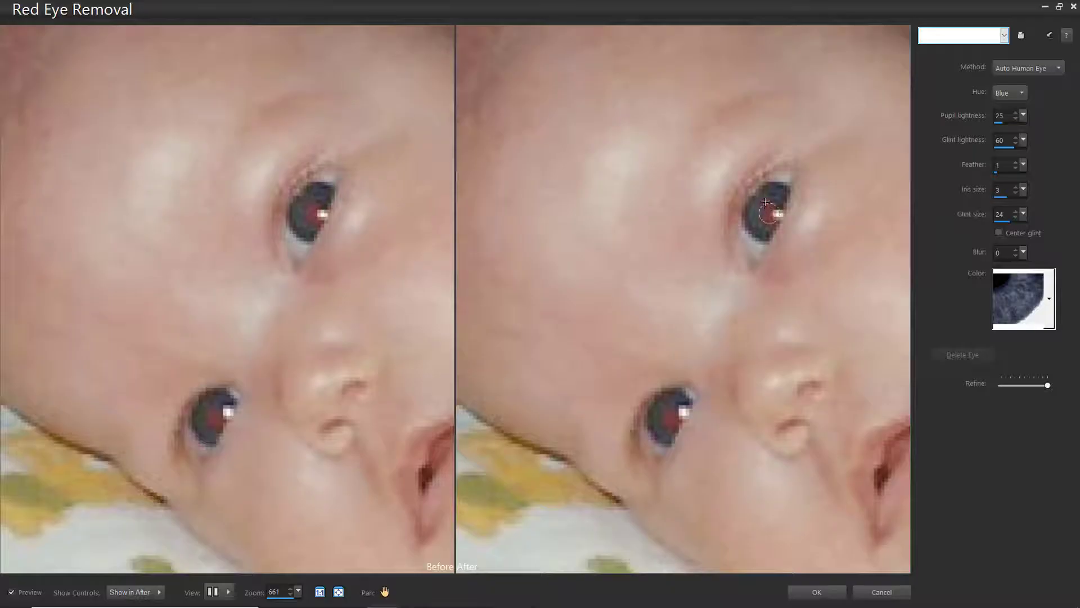
left_click(769, 213)
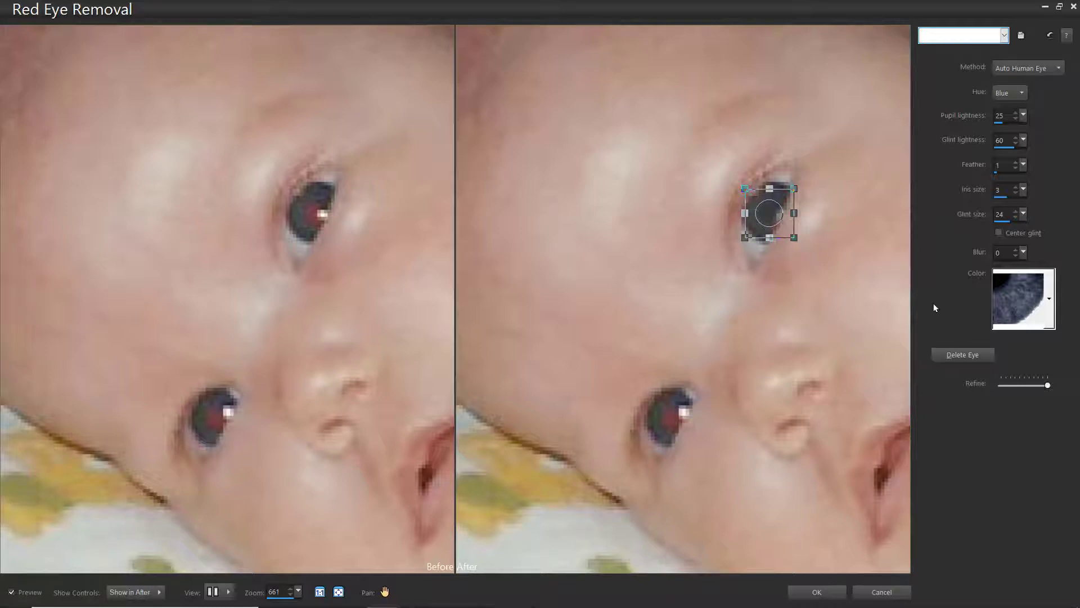
Set pupil lightness 16, glint size 50, glint lightness 40, and keep feather at 1
left_click_drag(1023, 114, 1004, 138)
left_click_drag(1024, 189, 1028, 224)
left_click_drag(1023, 140, 1027, 155)
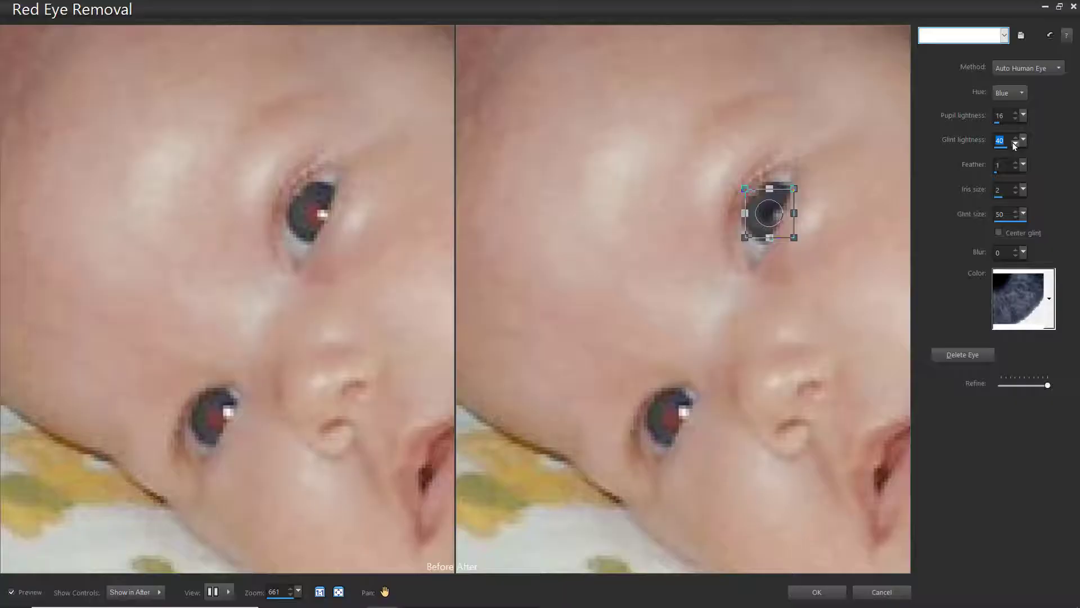
left_click(1016, 162)
left_click(1016, 167)
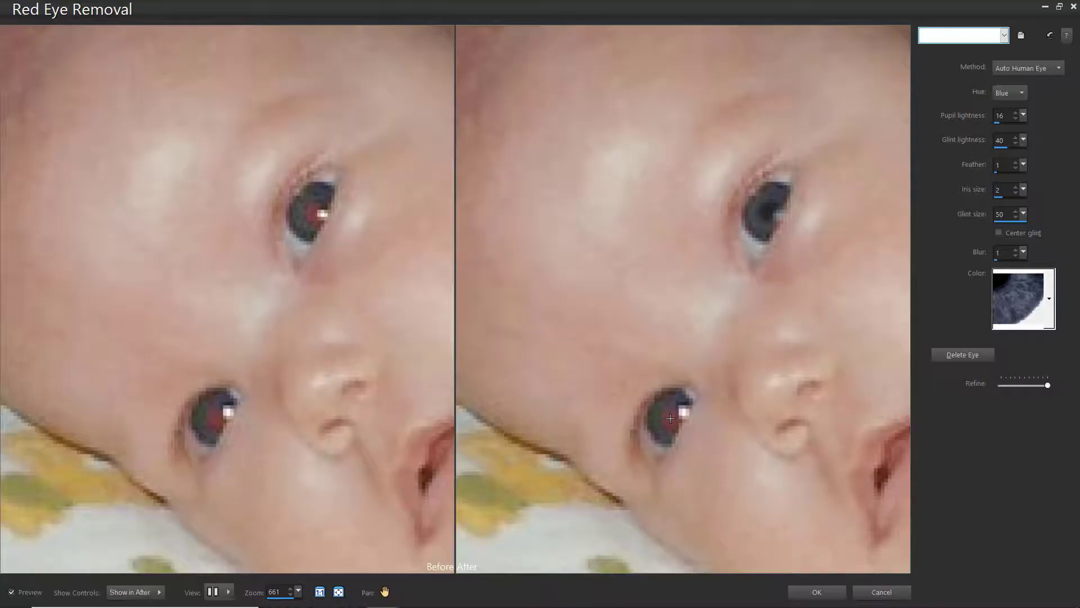
Mark and reposition the lower eye's correction, then apply both eye corrections
left_click(666, 406)
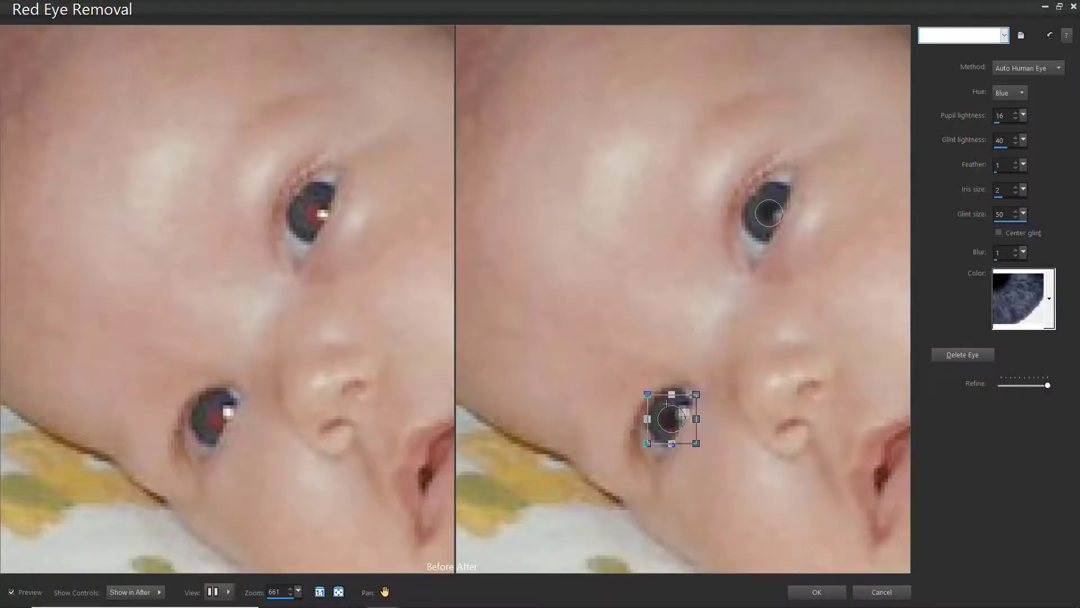
mouse_move(661, 398)
left_mouse_down()
mouse_move(715, 401)
mouse_move(661, 393)
left_mouse_up()
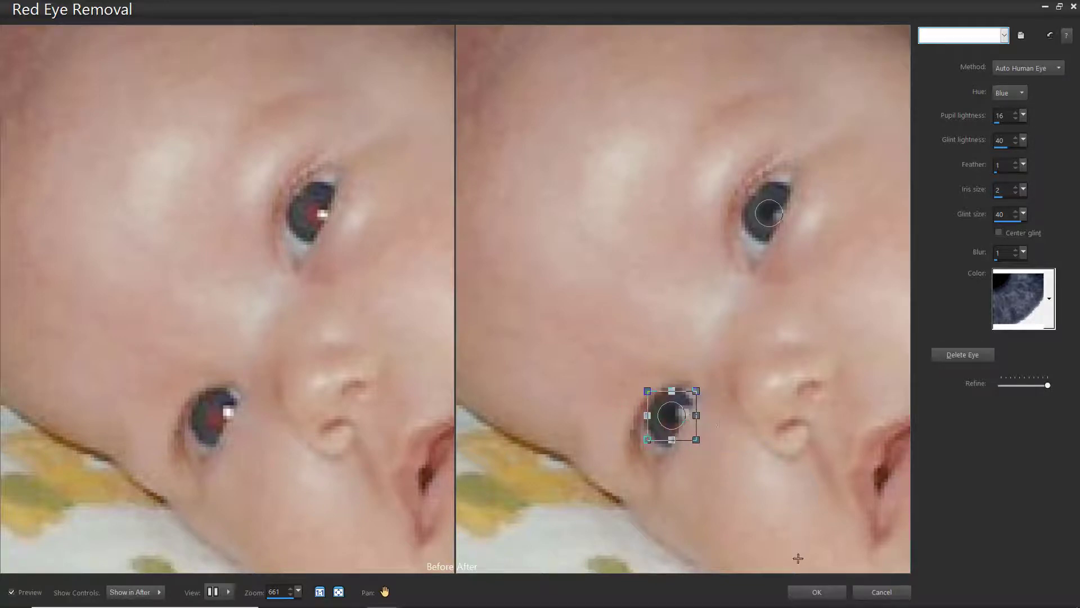
left_click(799, 593)
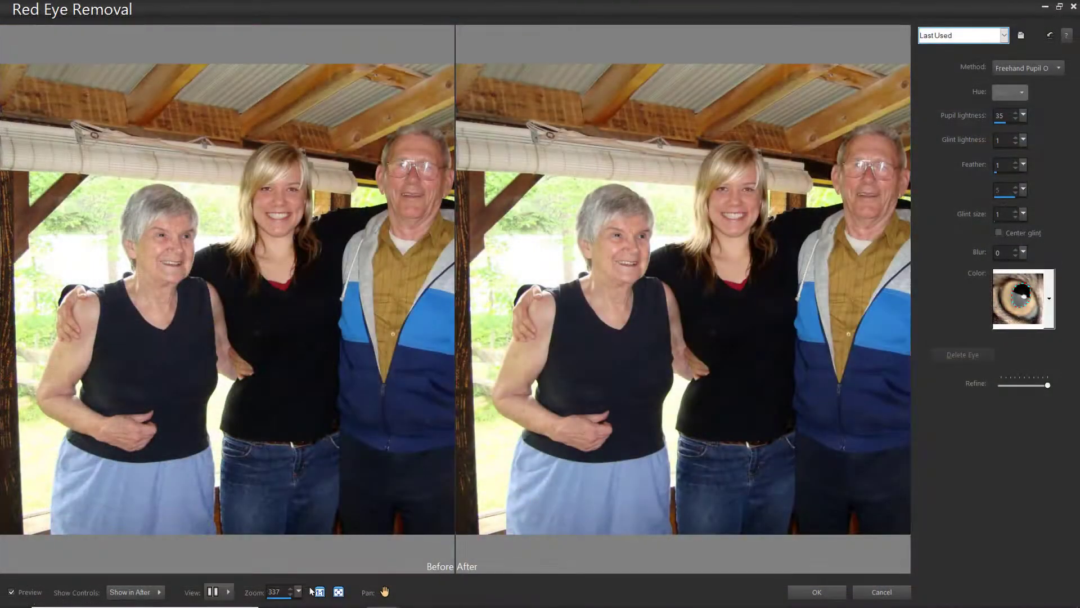
Zoom the preview to 558% on the woman's face and keep Freehand Pupil Outline
left_click_drag(298, 591, 311, 590)
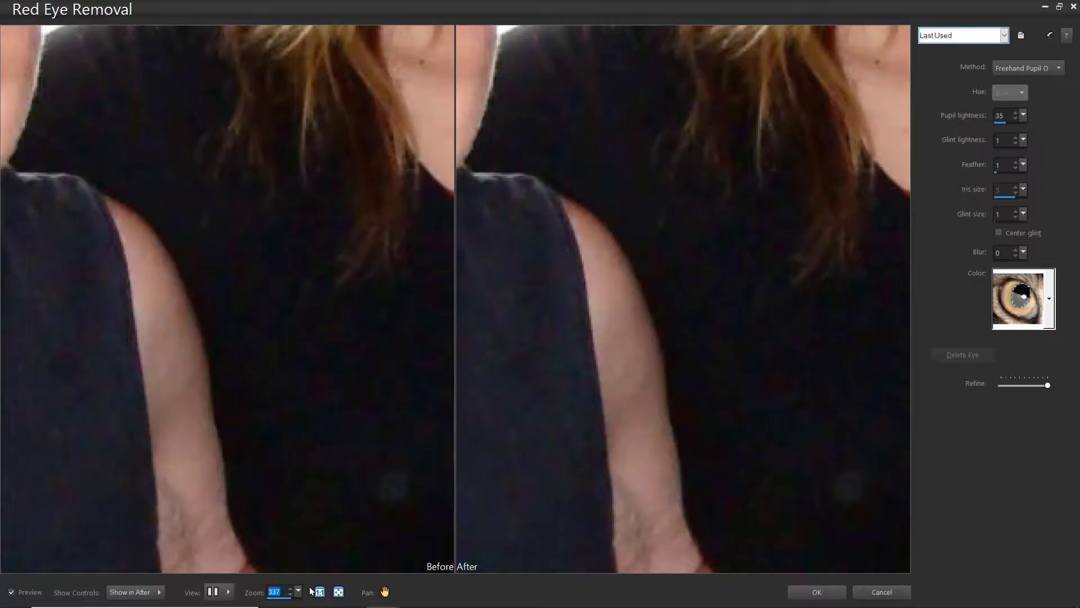
left_click_drag(384, 592, 463, 505)
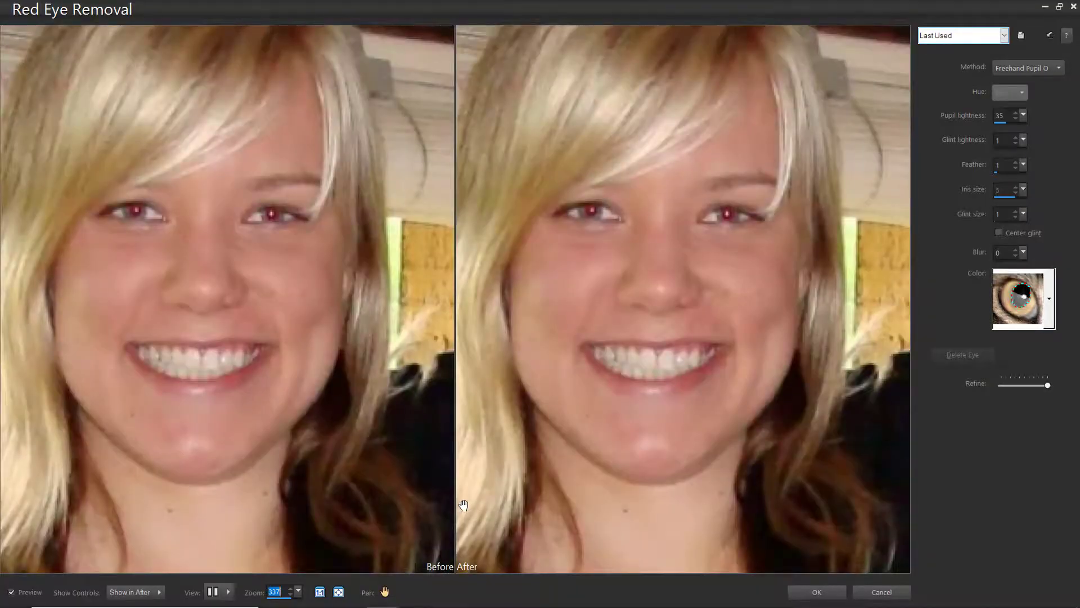
left_click(1040, 68)
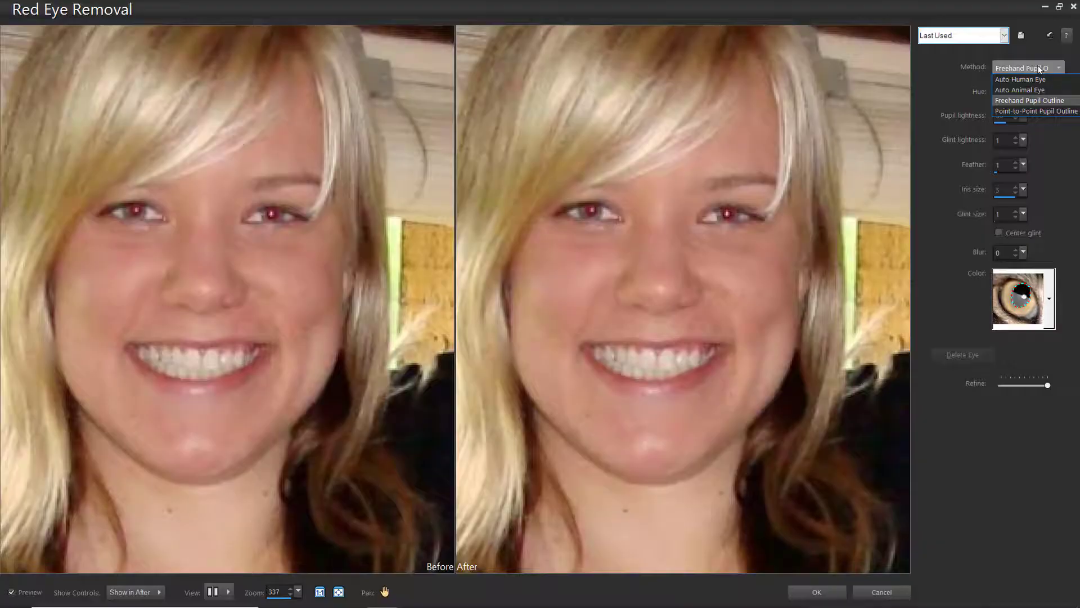
left_click(1061, 101)
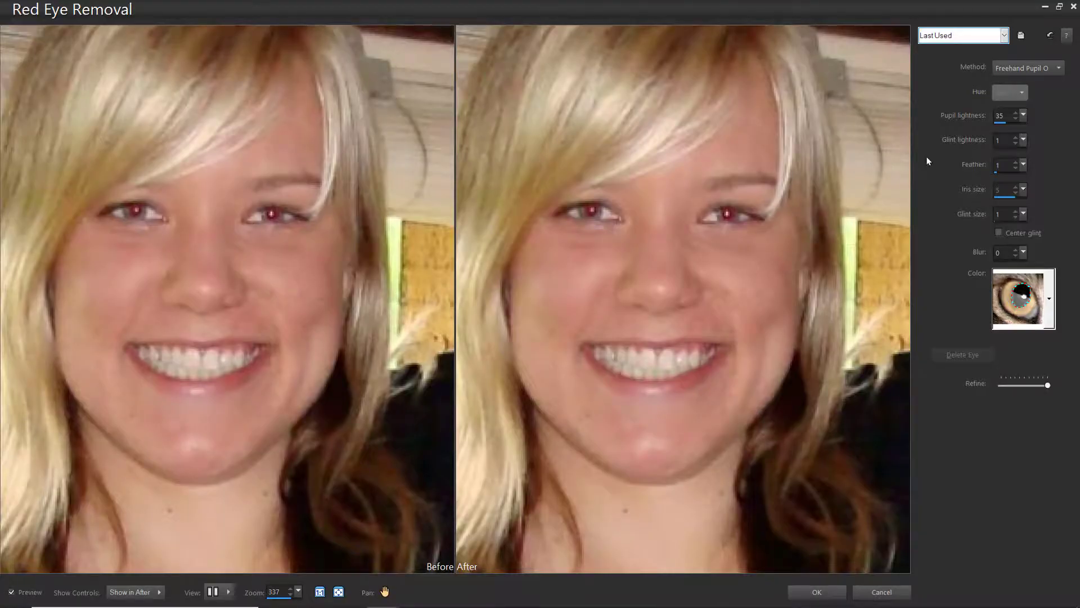
Outline the left pupil, then set pupil lightness 39, glint lightness 2, glint size 0
scroll(530, 165, "up", 2)
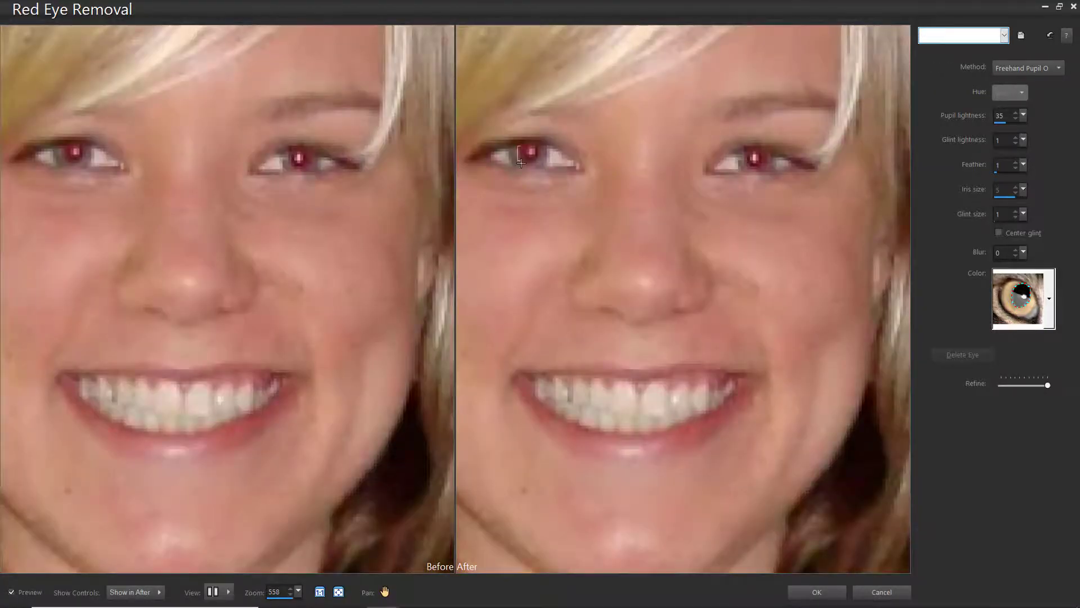
mouse_move(539, 162)
left_mouse_down()
mouse_move(540, 144)
mouse_move(525, 140)
mouse_move(514, 159)
mouse_move(532, 164)
left_mouse_up()
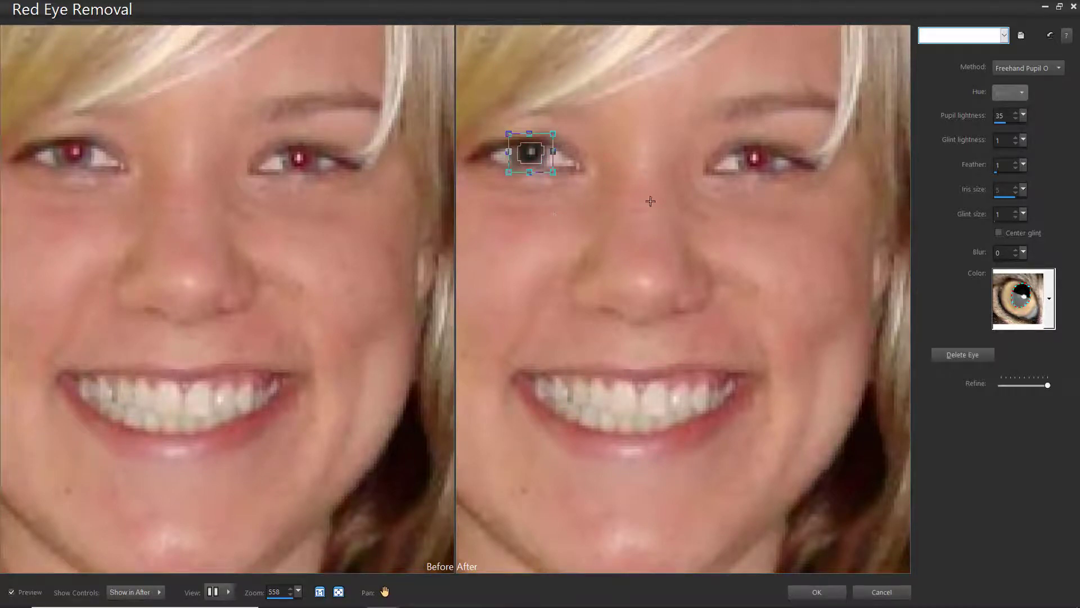
mouse_move(1024, 116)
left_mouse_down()
mouse_move(1032, 120)
mouse_move(1023, 116)
left_mouse_up()
left_click(1015, 218)
left_click(1016, 218)
left_click(1016, 218)
left_click(1016, 217)
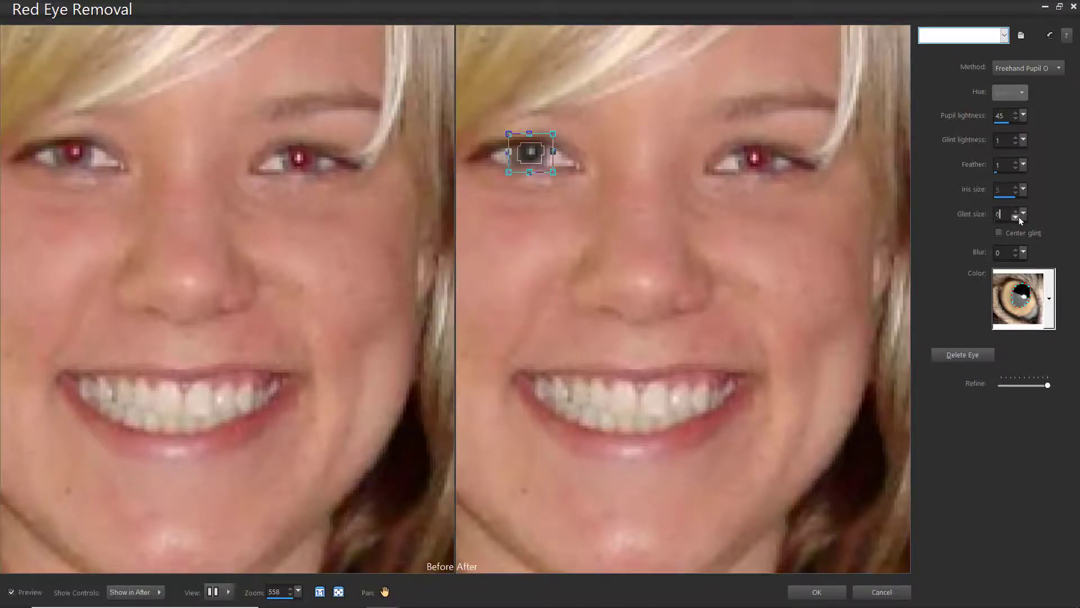
left_click(1017, 139)
left_click(1016, 118)
left_click(1016, 119)
left_click(1016, 119)
left_click(1016, 119)
left_click(1016, 119)
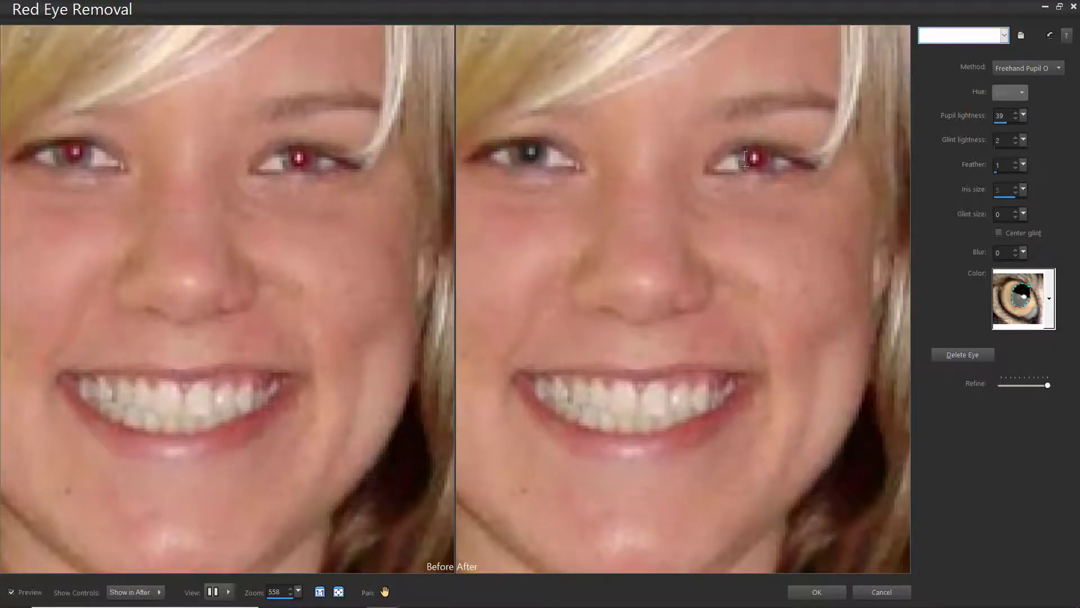
Outline the woman's right pupil and apply the red-eye correction with OK
left_click(744, 148)
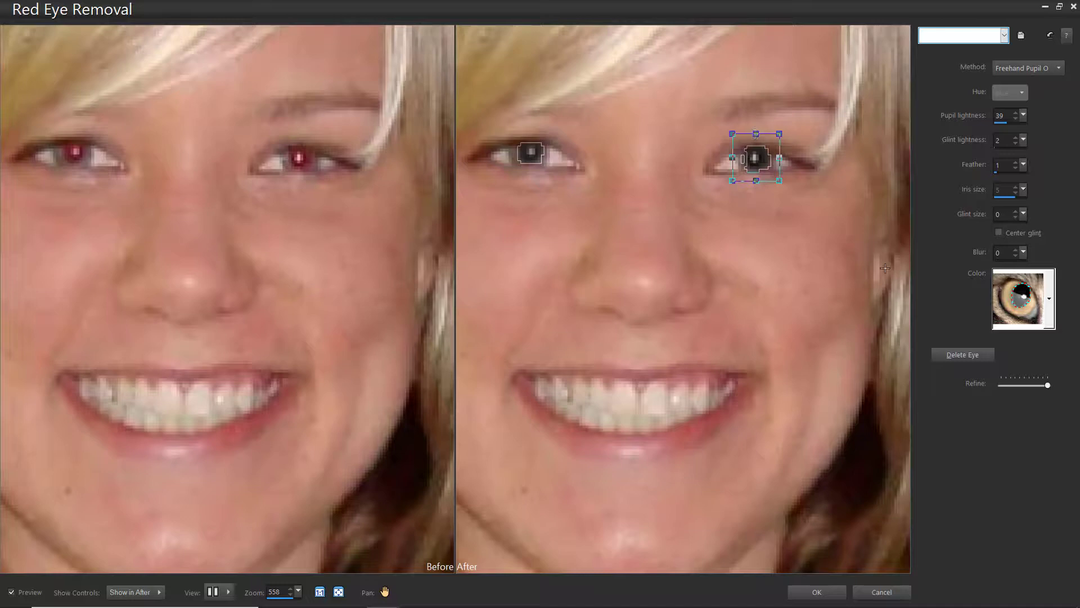
left_click(816, 592)
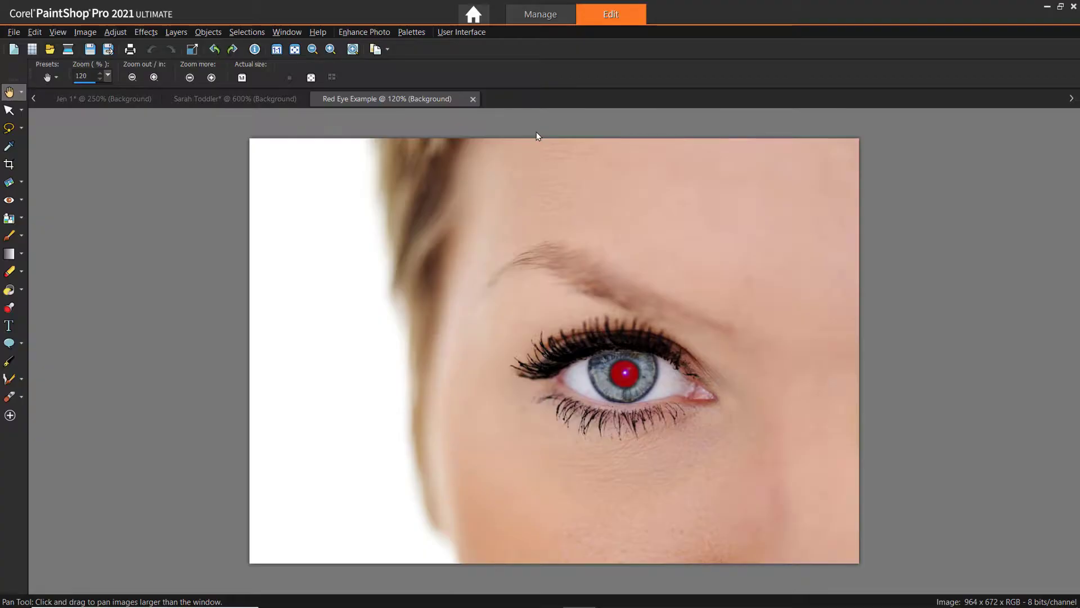
Show the Layers palette, duplicate Background, and open Red Eye Removal on the copy
left_click(419, 33)
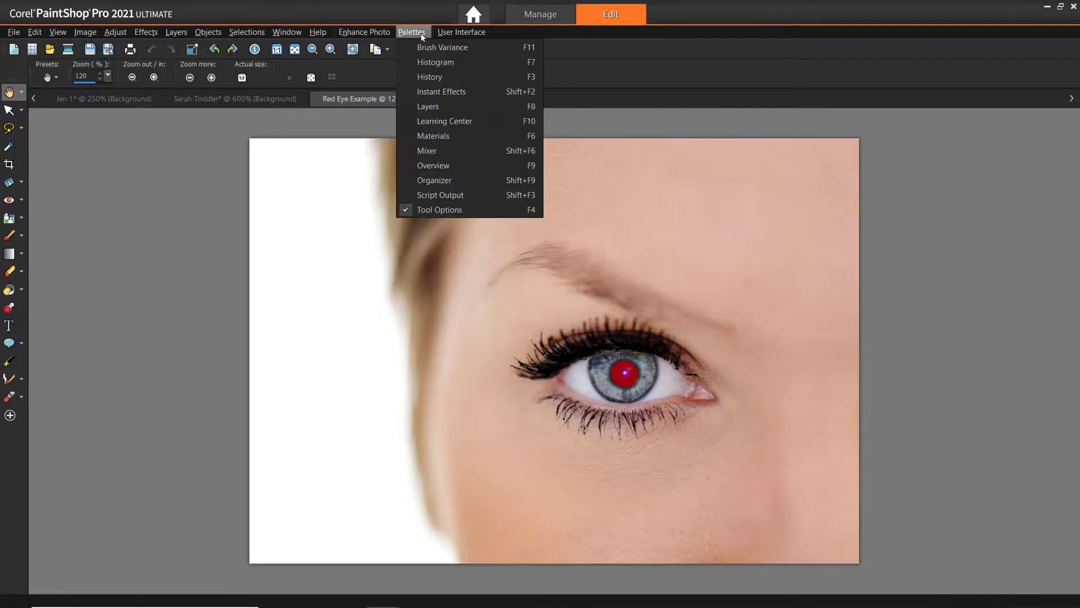
left_click(441, 107)
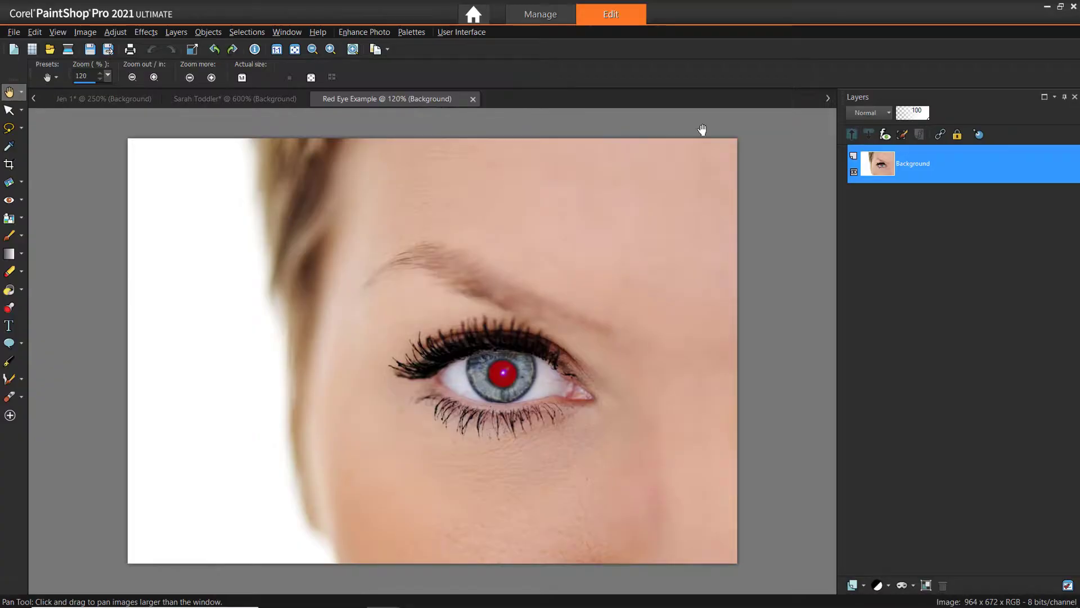
right_click(916, 164)
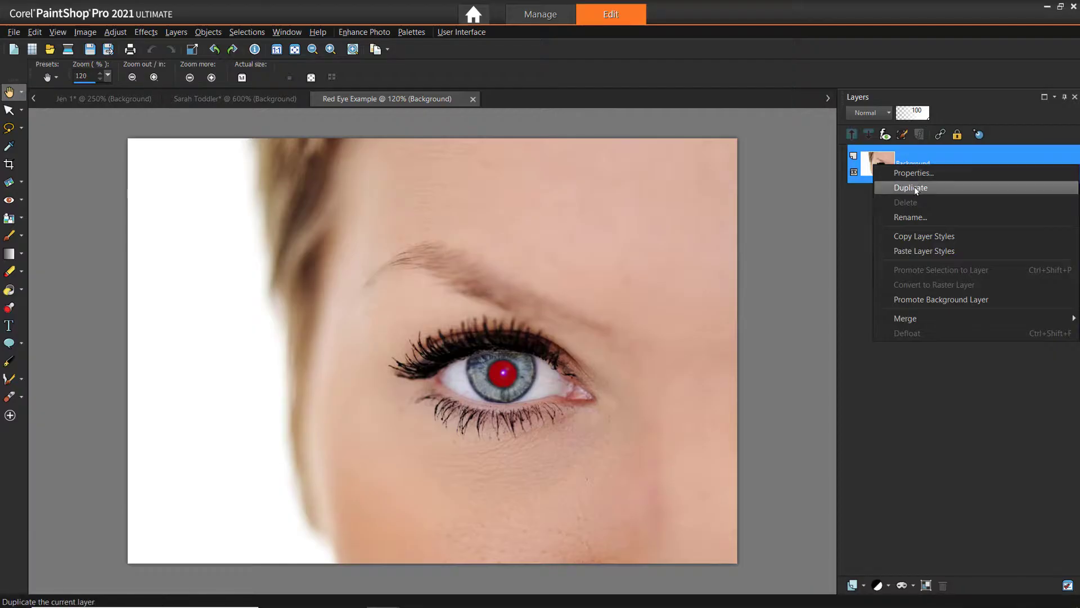
left_click(913, 187)
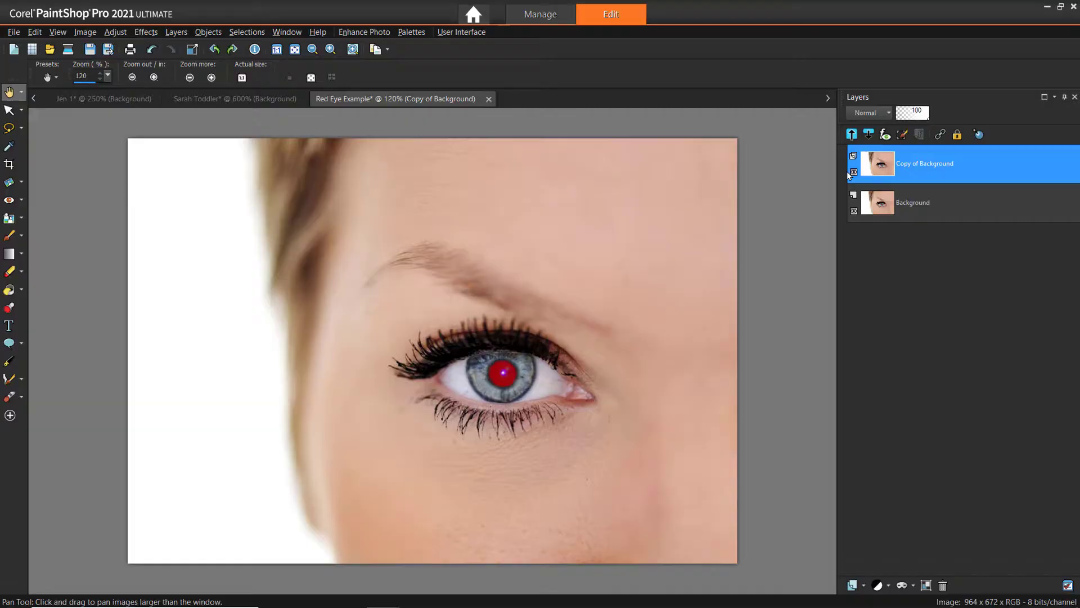
left_click(115, 32)
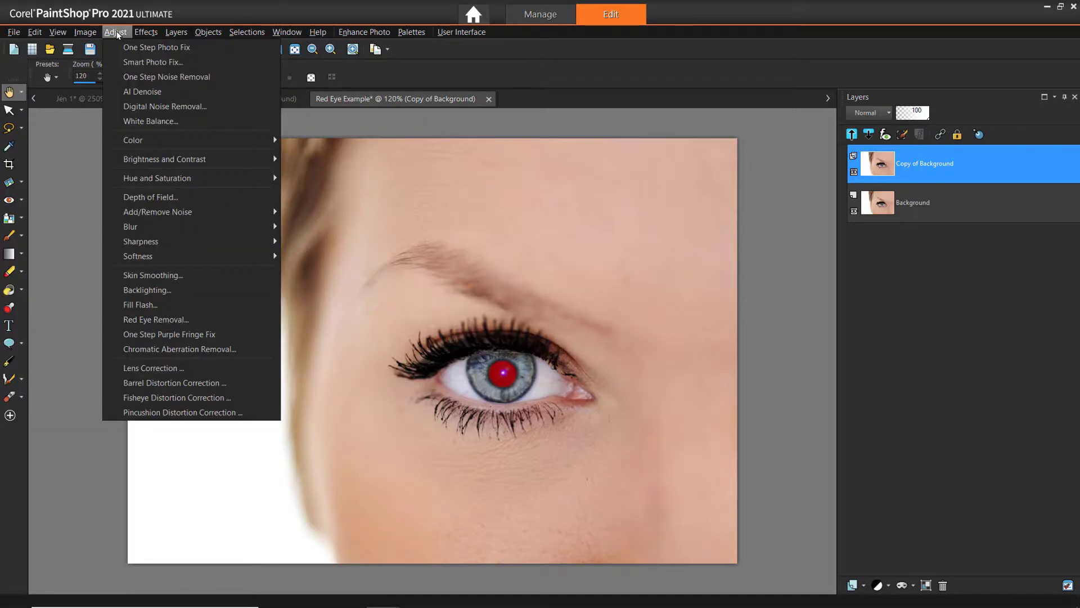
left_click(178, 322)
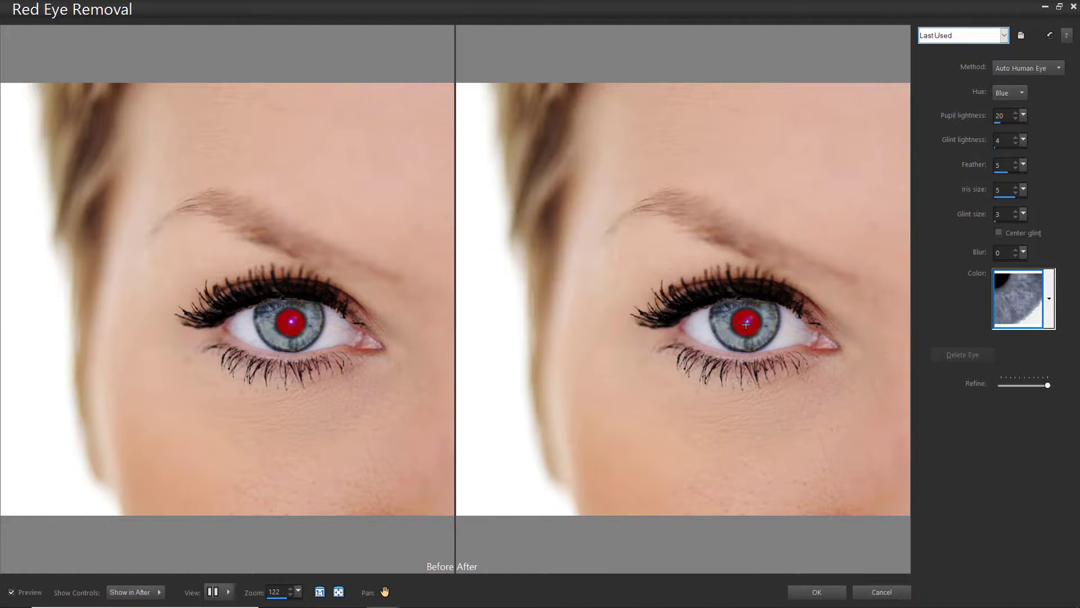
Circle the red pupil with Auto Human Eye and choose a blue iris colour
left_click_drag(746, 324, 748, 284)
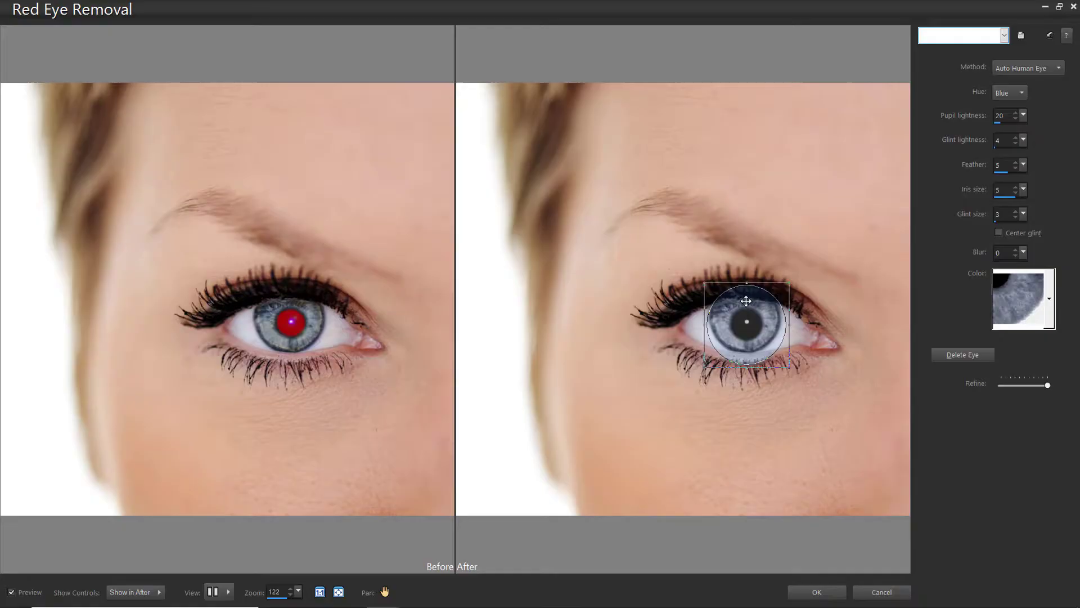
left_click(1010, 310)
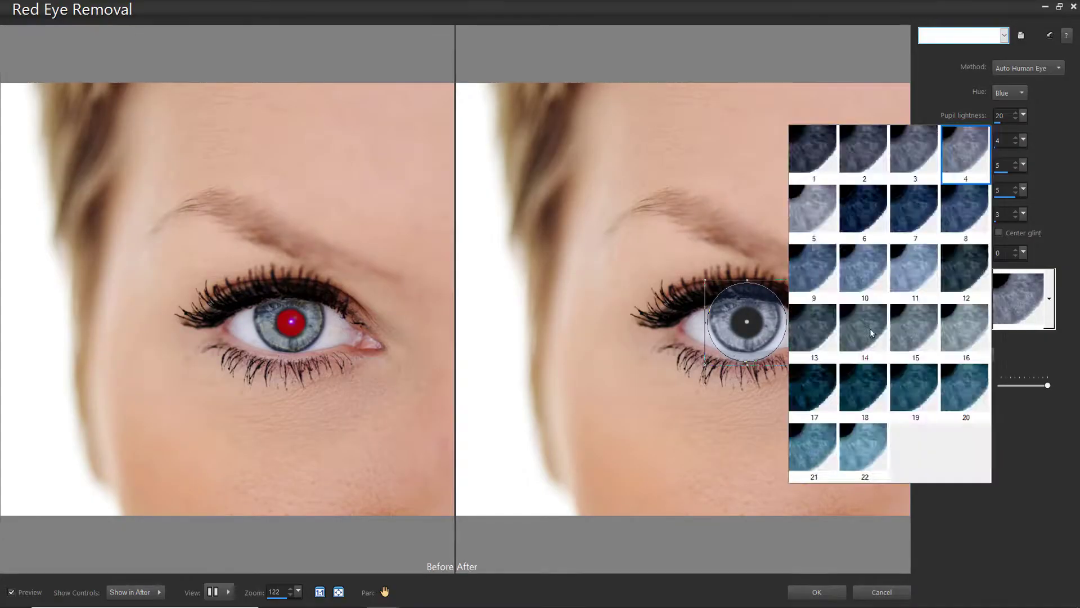
left_click(872, 333)
left_click_drag(790, 364, 784, 355)
Lower feather, glint size and pupil lightness, then apply the correction to the copy layer
left_click(1015, 168)
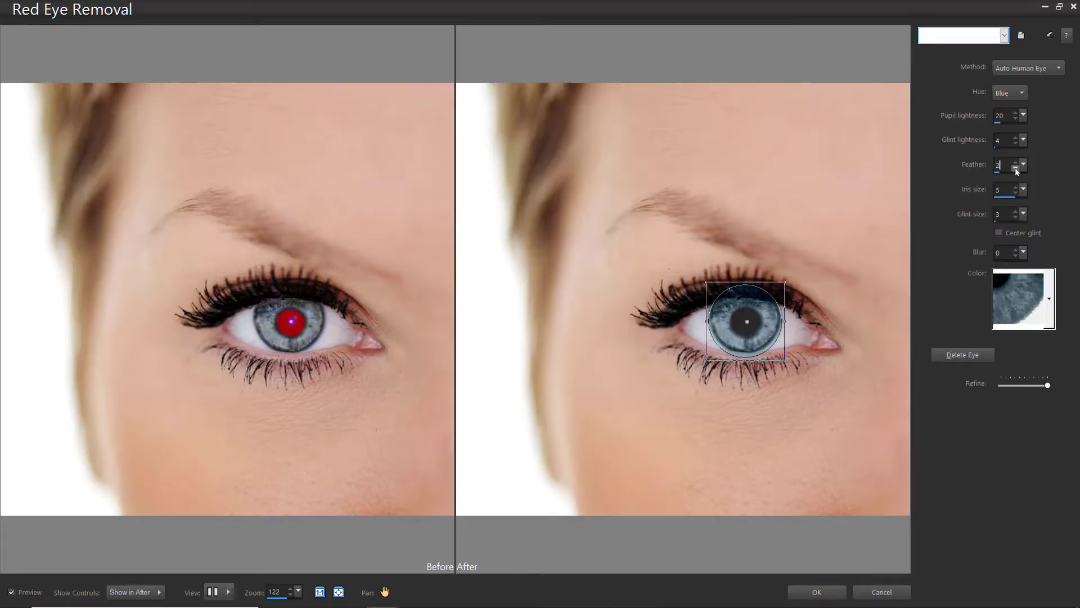
left_click(1016, 218)
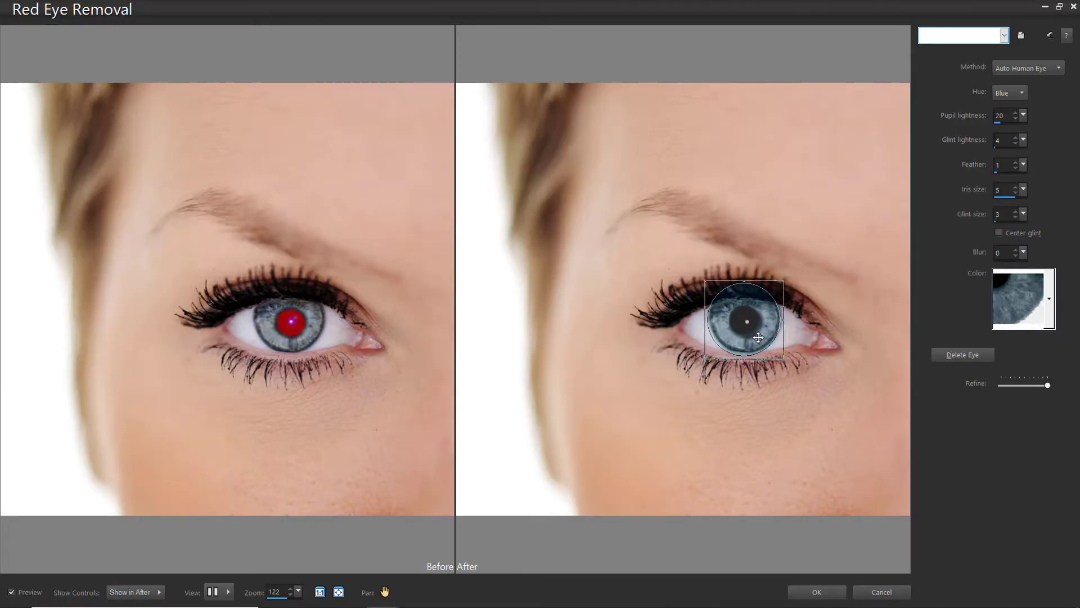
left_click(1016, 119)
left_click(1015, 144)
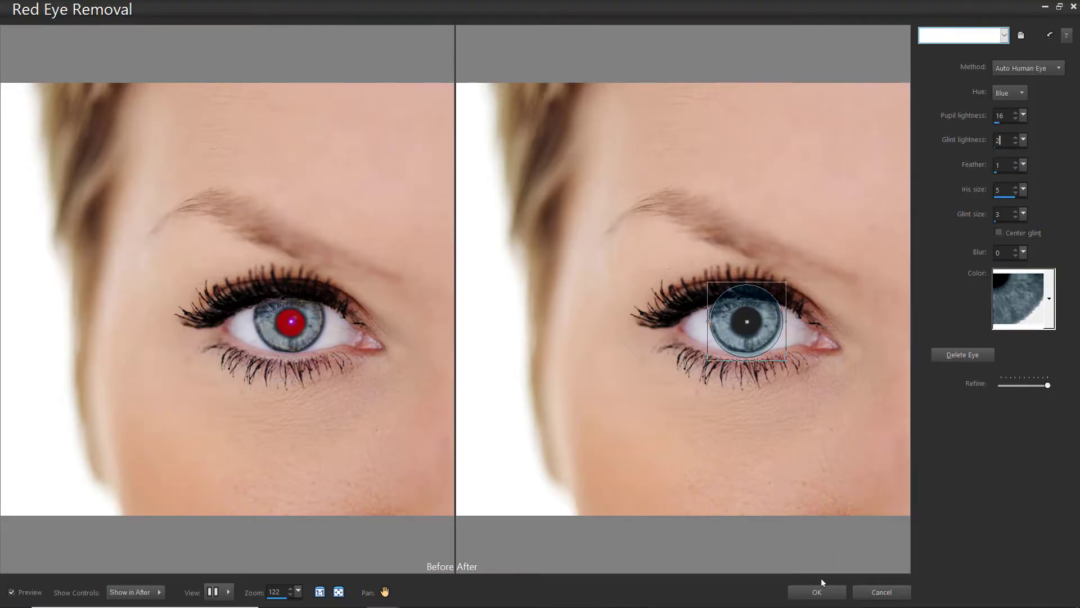
left_click(816, 592)
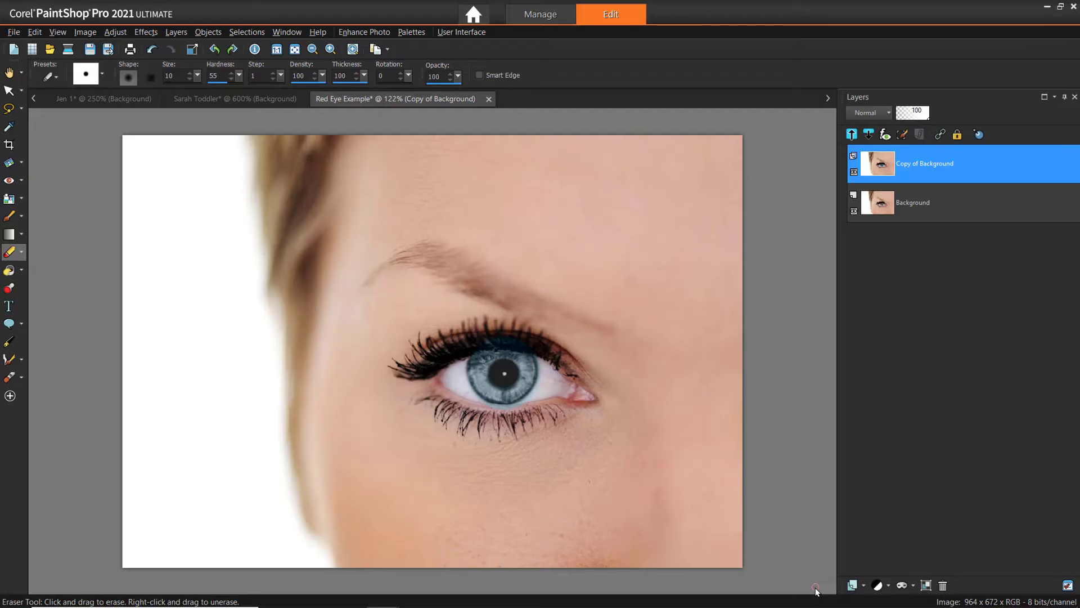
Zoom in on the corrected iris and select the Eraser tool at size 16
scroll(478, 416, "up", 3)
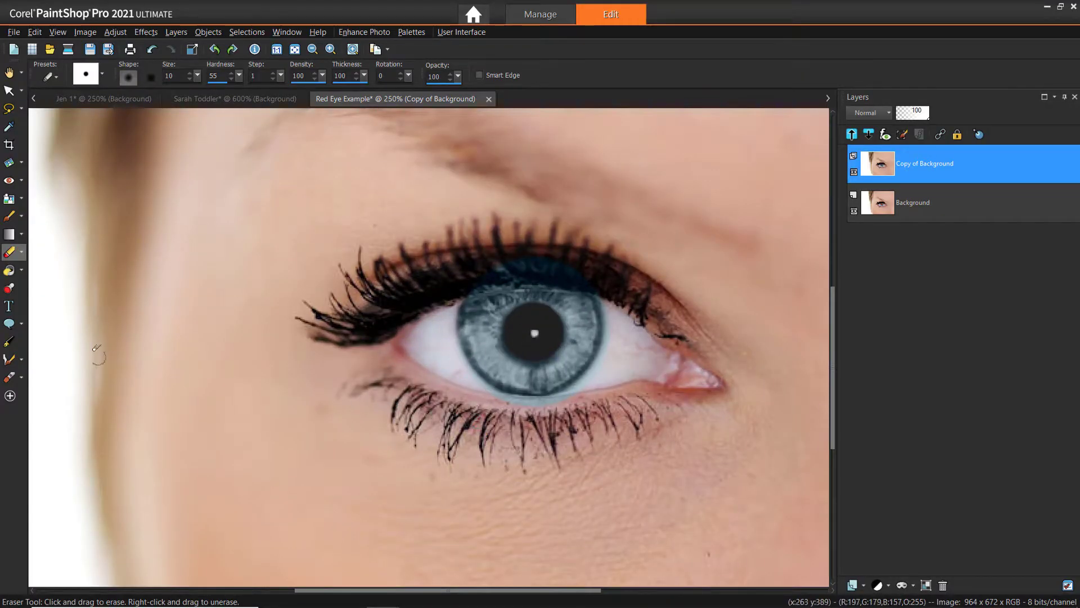
left_click(9, 252)
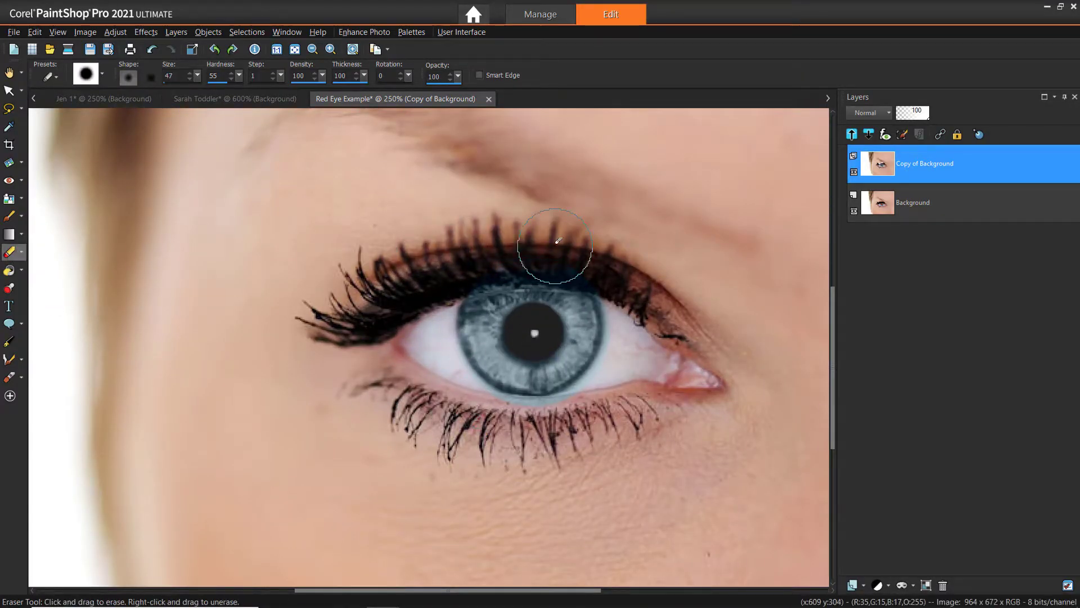
scroll(619, 242, "up", 3)
scroll(192, 82, "up", 5)
scroll(191, 83, "down", 3)
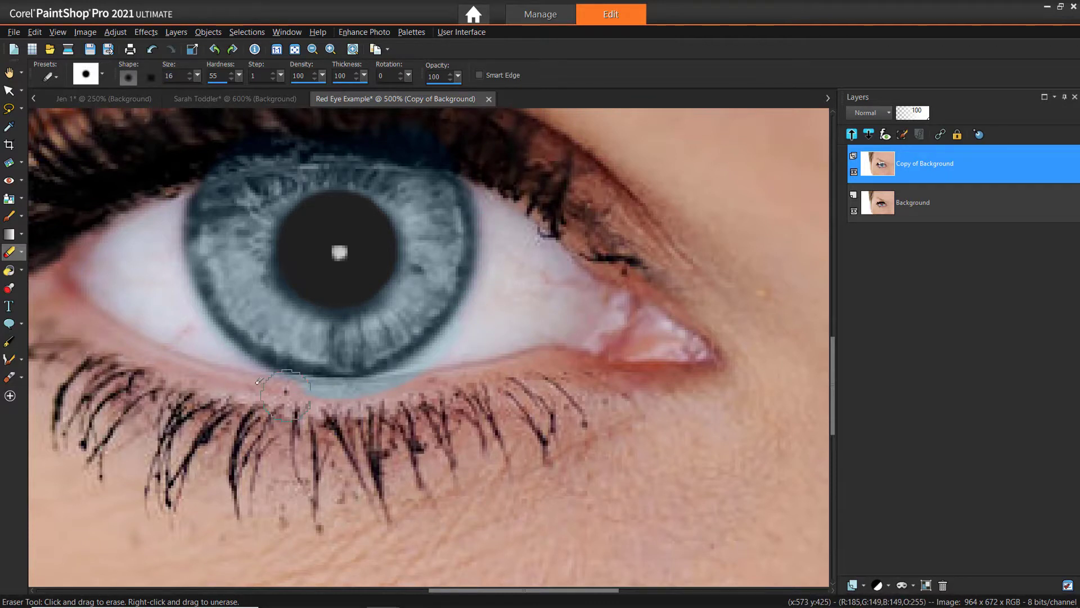
scroll(475, 321, "up", 1)
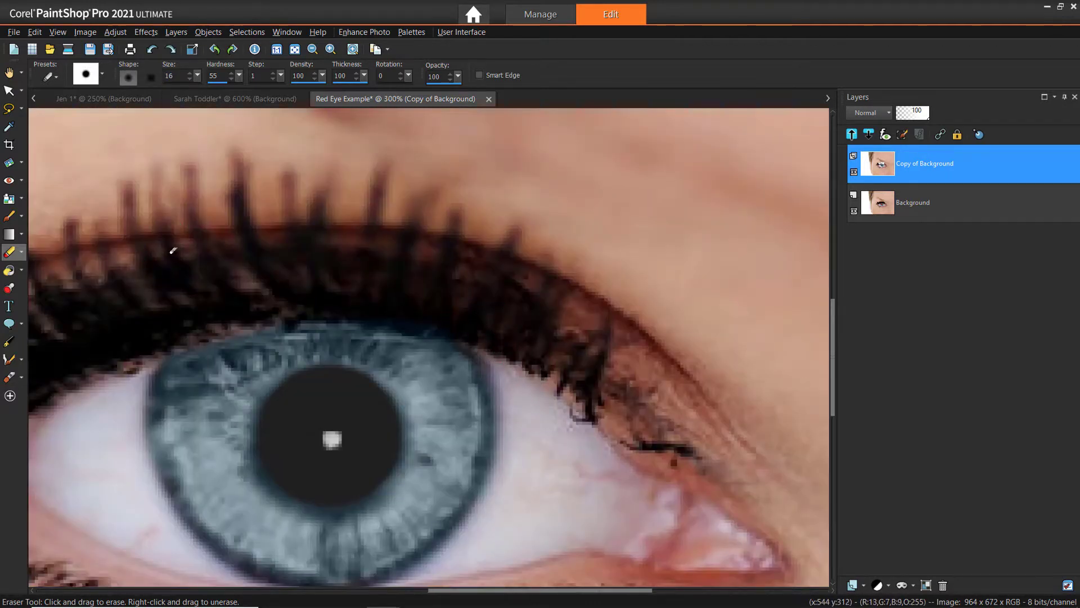
scroll(169, 245, "down", 4)
Switch to the Pick tool and fit the whole Red Eye Example photo in the window
left_click(9, 90)
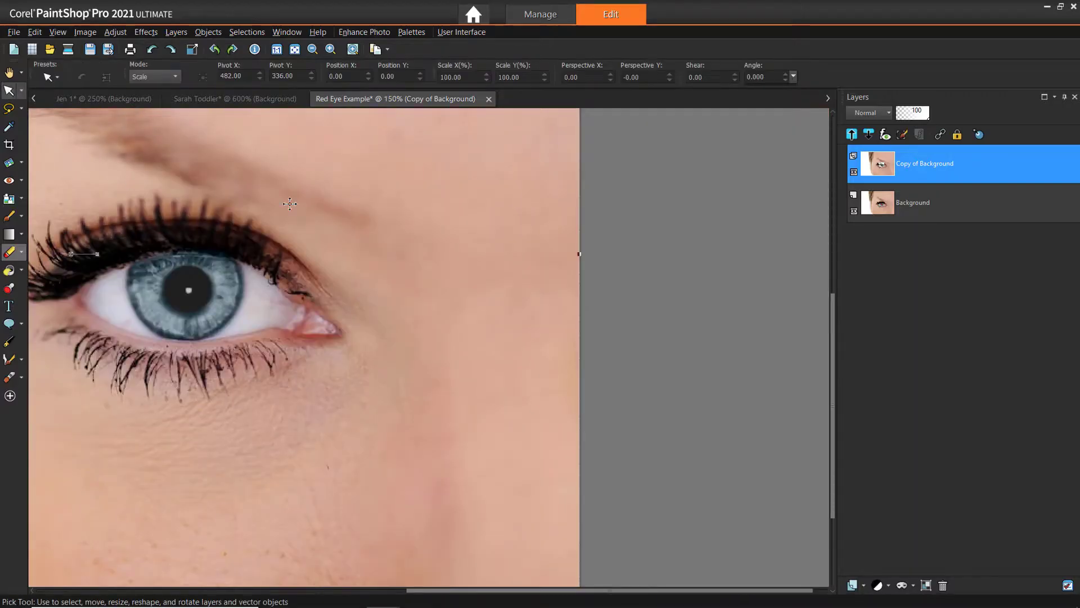
key("ctrl+w")
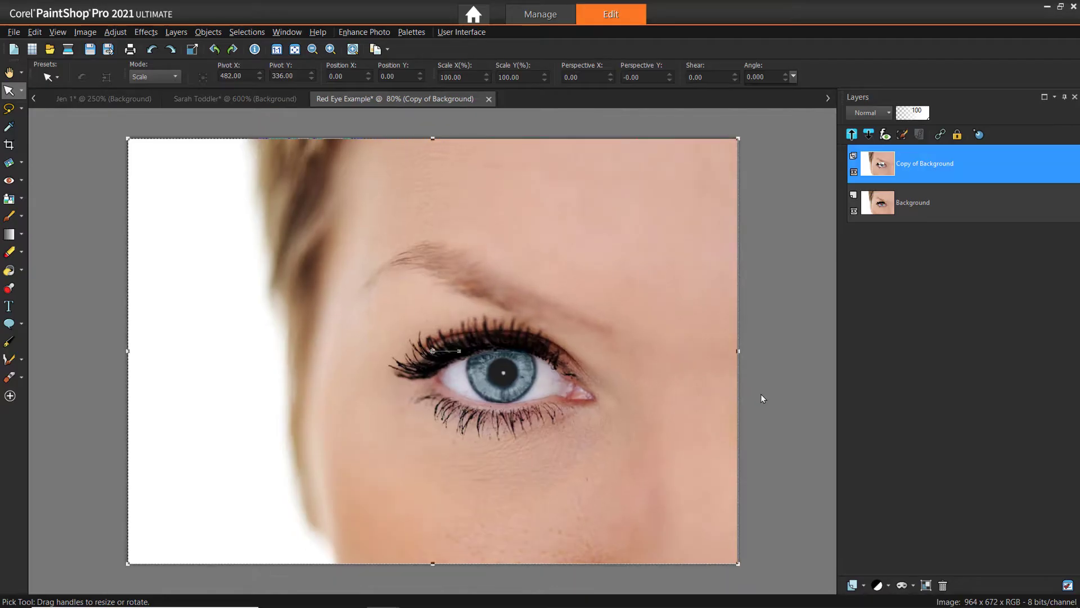
scroll(762, 397, "down", 2)
Toggle the Copy of Background layer off and on twice, leaving the blue-iris correction visible
left_click(853, 172)
left_click(853, 173)
left_click(853, 173)
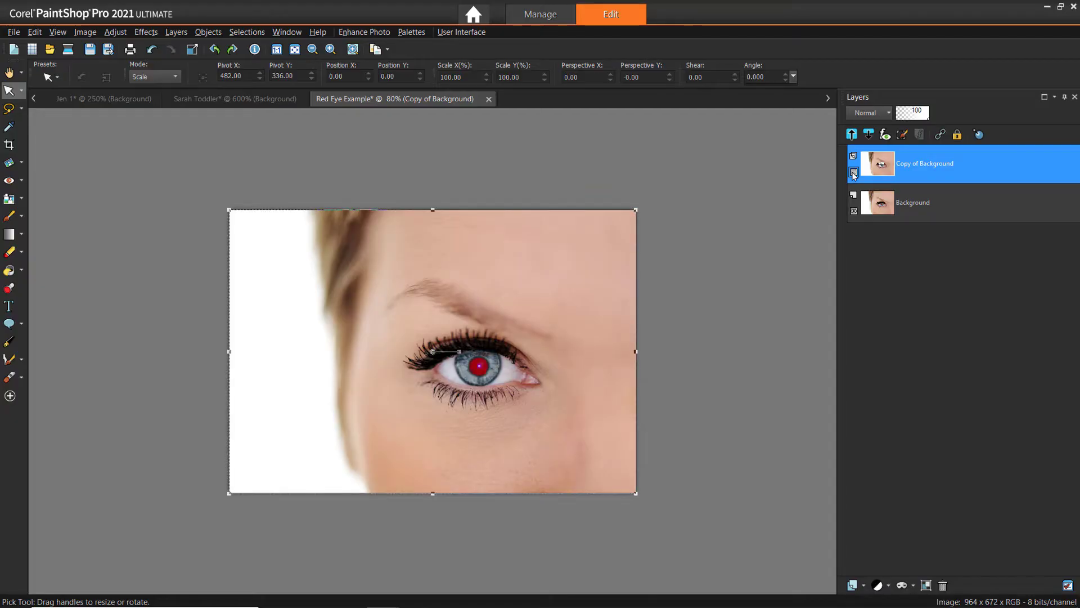
left_click(854, 173)
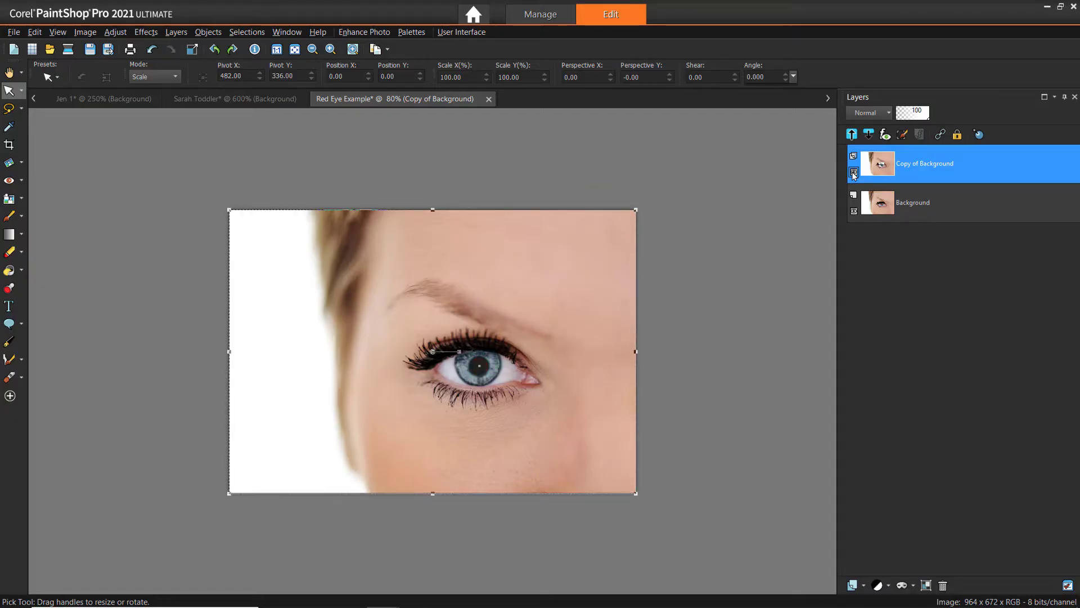